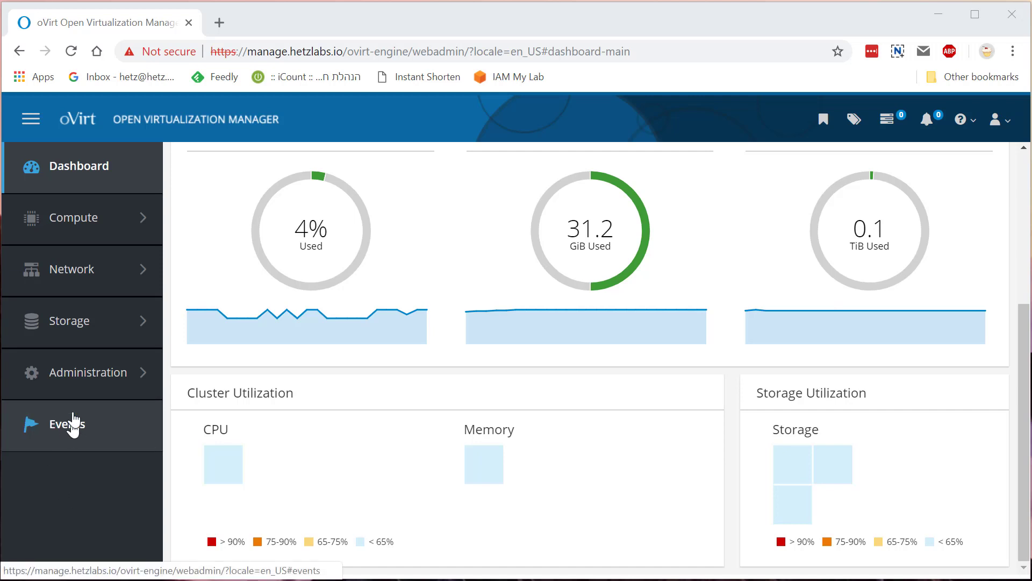
Go to Administration > Providers to list the three external providers, including VMware
{"action": "mouse_move", "coordinate": [76, 382]}
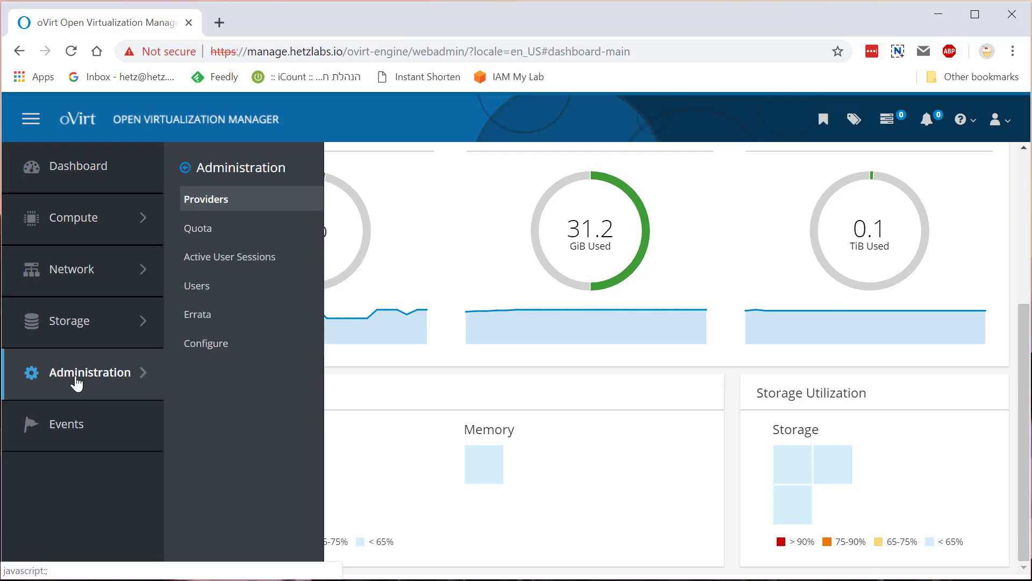
{"action": "left_click", "coordinate": [211, 205]}
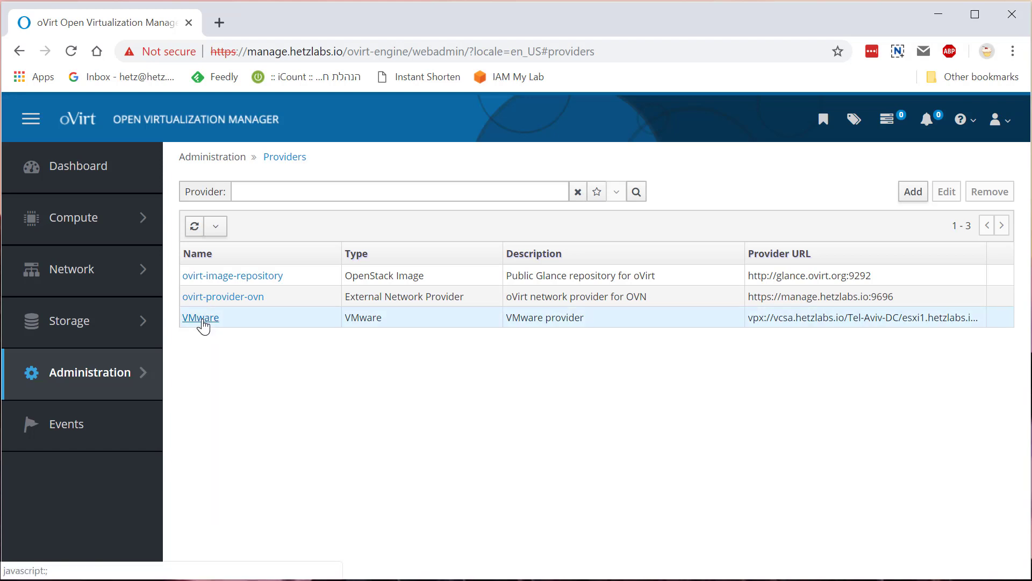
{"action": "left_click", "coordinate": [201, 318]}
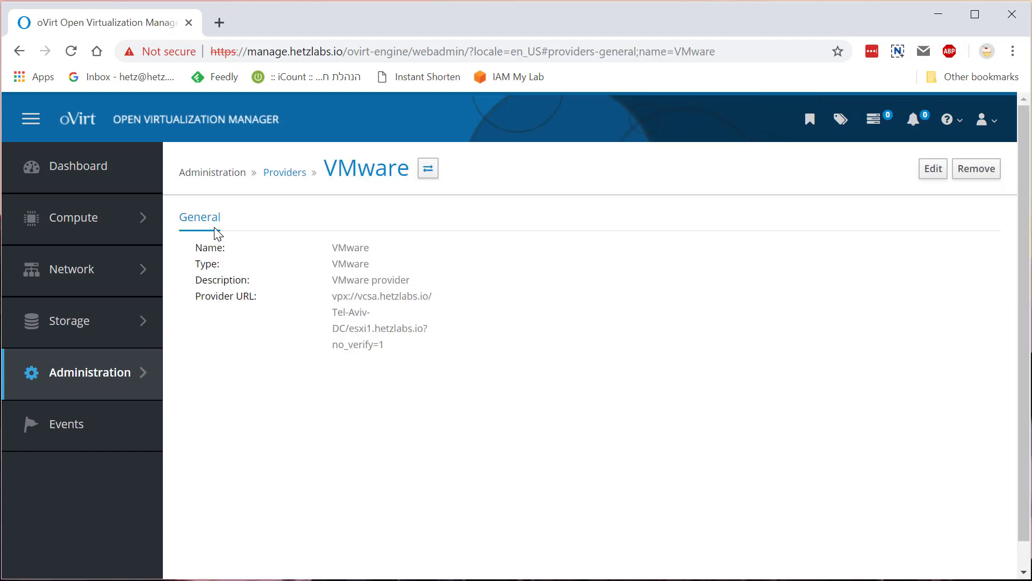
{"action": "left_click", "coordinate": [282, 173]}
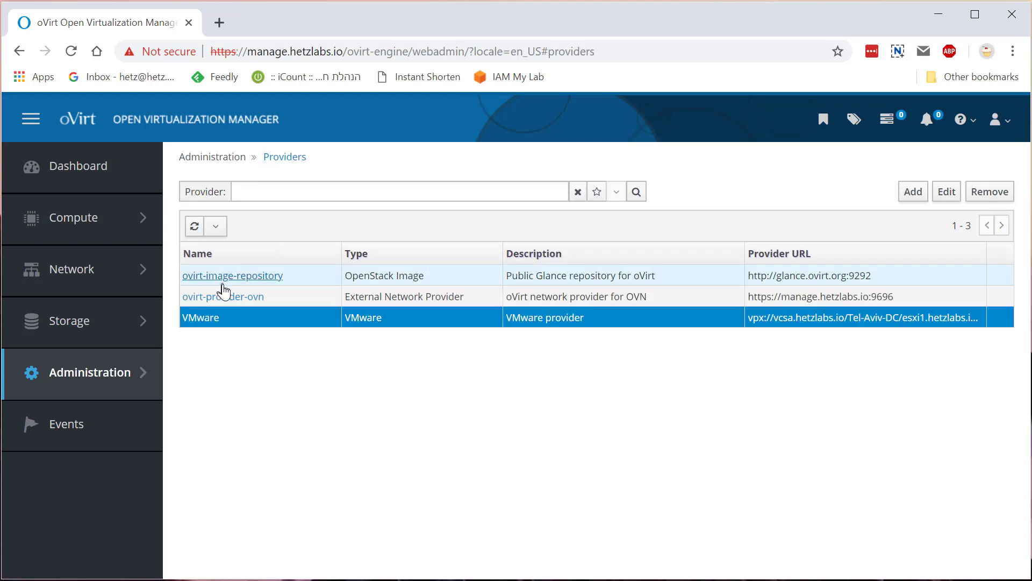
{"action": "left_click", "coordinate": [947, 193]}
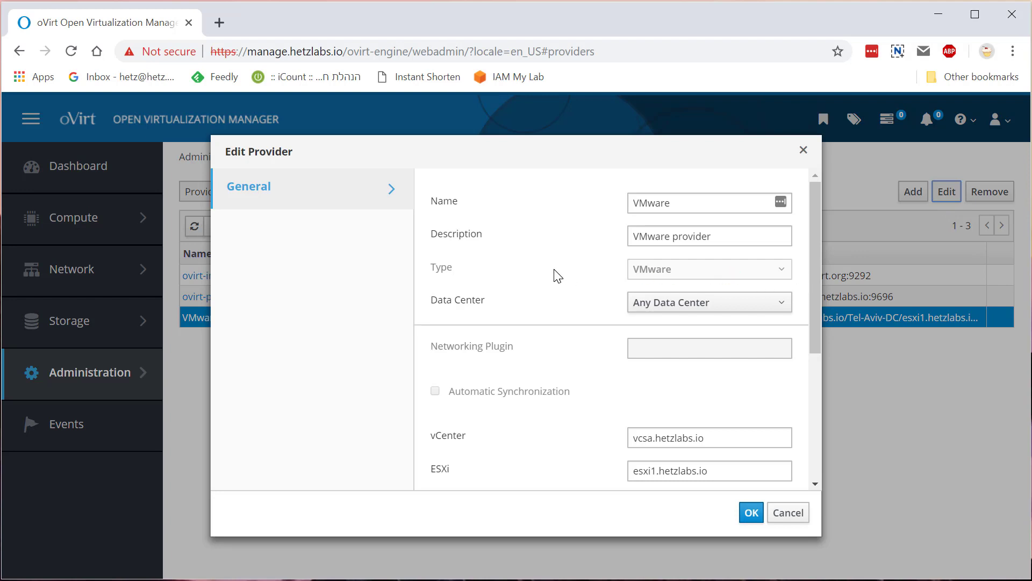
{"action": "scroll", "coordinate": [557, 275], "scroll_direction": "down", "scroll_amount": 3}
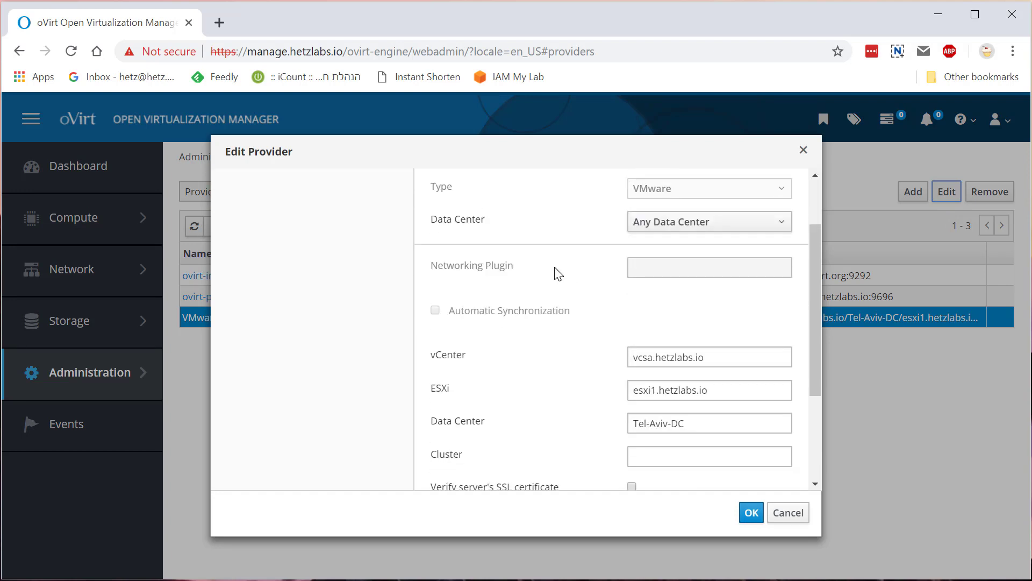
{"action": "left_click", "coordinate": [518, 359]}
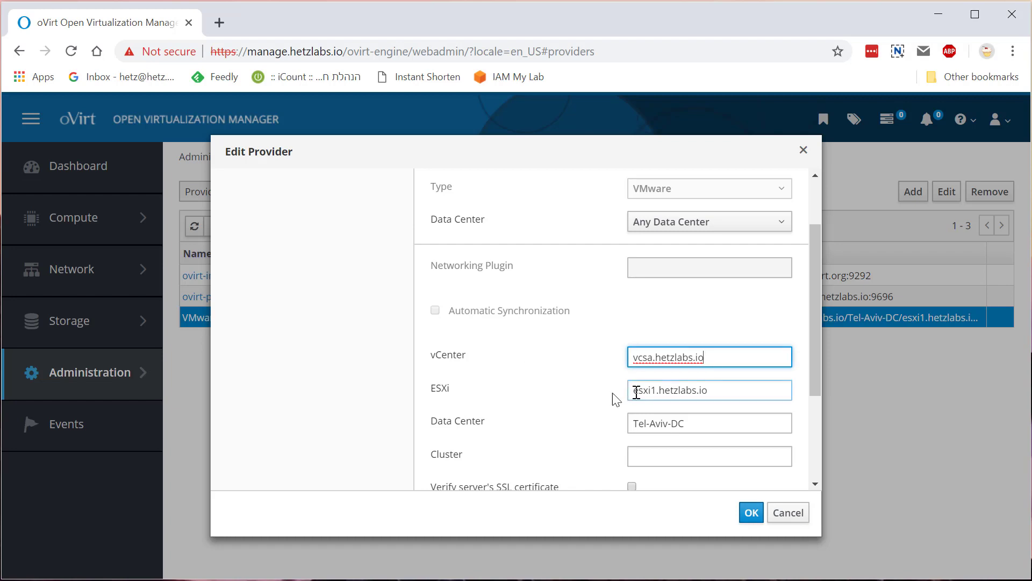
{"action": "left_click", "coordinate": [592, 403]}
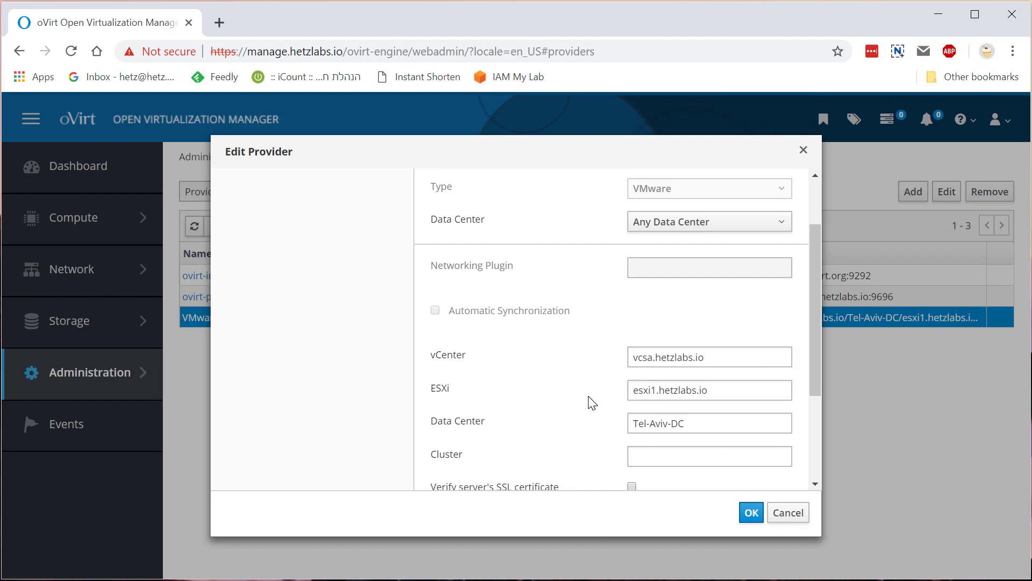
{"action": "left_click", "coordinate": [591, 400]}
{"action": "left_click", "coordinate": [719, 360]}
{"action": "scroll", "coordinate": [717, 337], "scroll_direction": "up", "scroll_amount": 2}
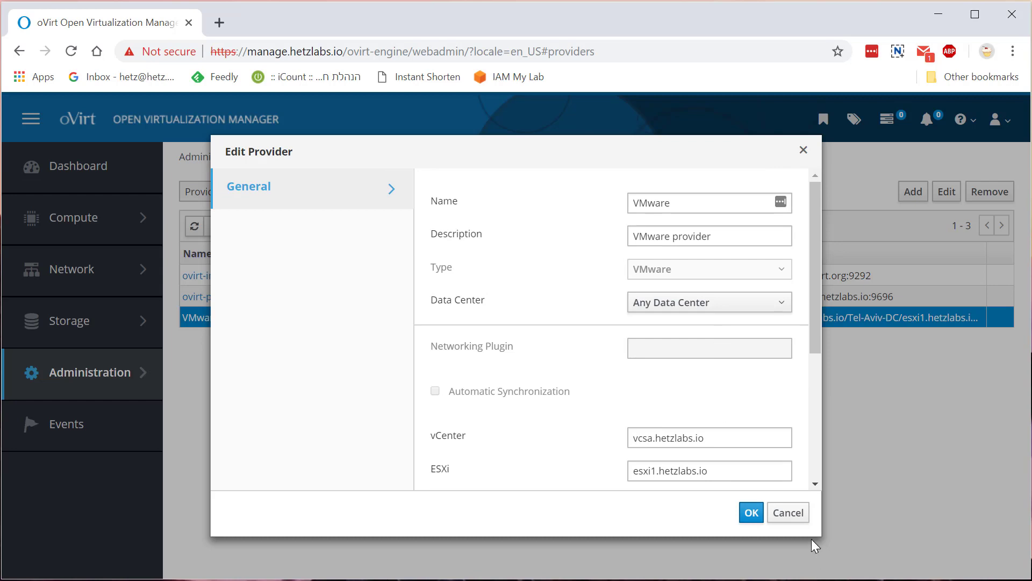
{"action": "left_click", "coordinate": [786, 514]}
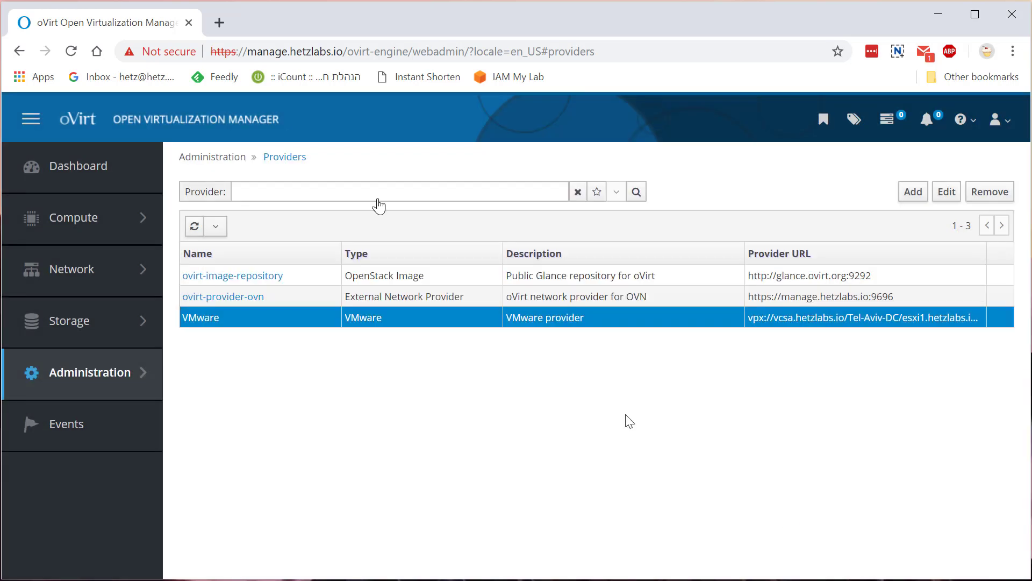
{"action": "left_click", "coordinate": [913, 196]}
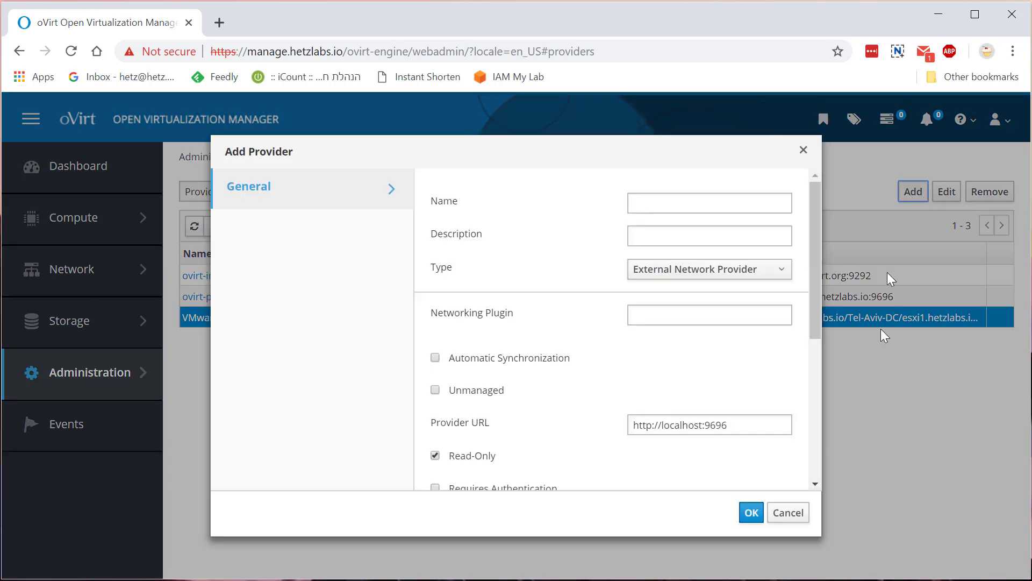
{"action": "left_click", "coordinate": [733, 277]}
{"action": "scroll", "coordinate": [737, 335], "scroll_direction": "down", "scroll_amount": 1}
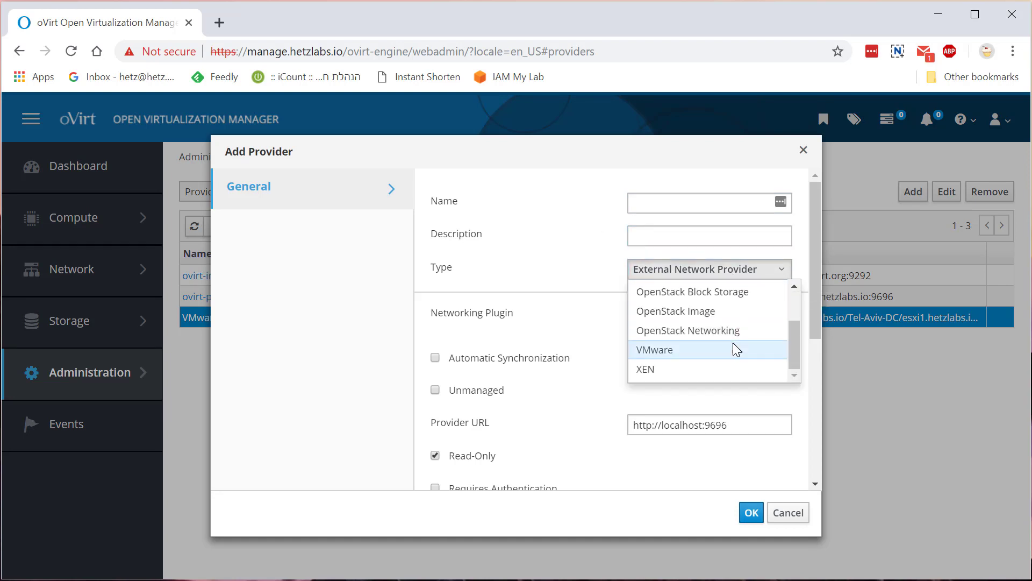
{"action": "left_click", "coordinate": [734, 348]}
{"action": "left_click", "coordinate": [702, 311]}
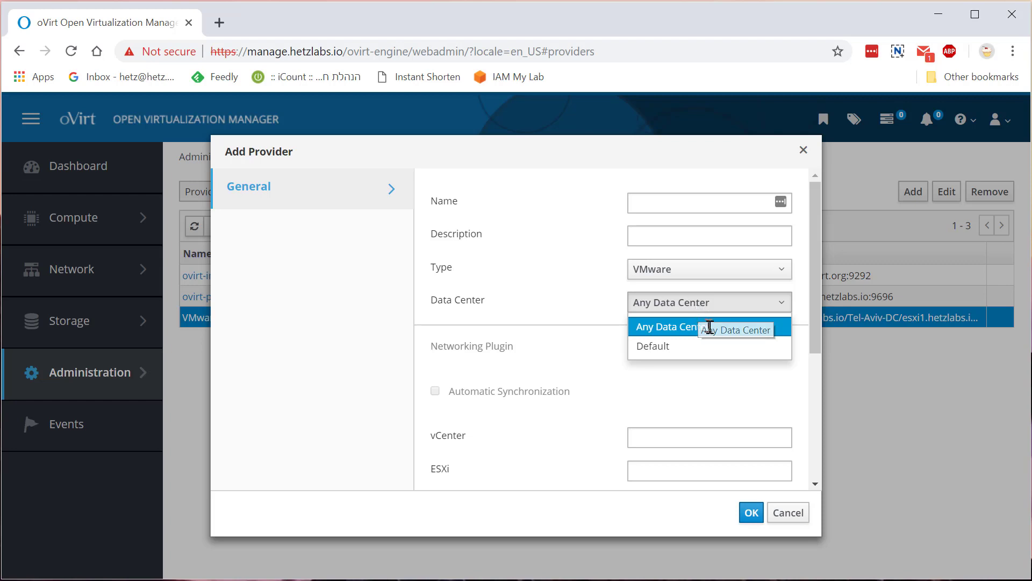
{"action": "left_click", "coordinate": [716, 391]}
{"action": "scroll", "coordinate": [715, 389], "scroll_direction": "down", "scroll_amount": 3}
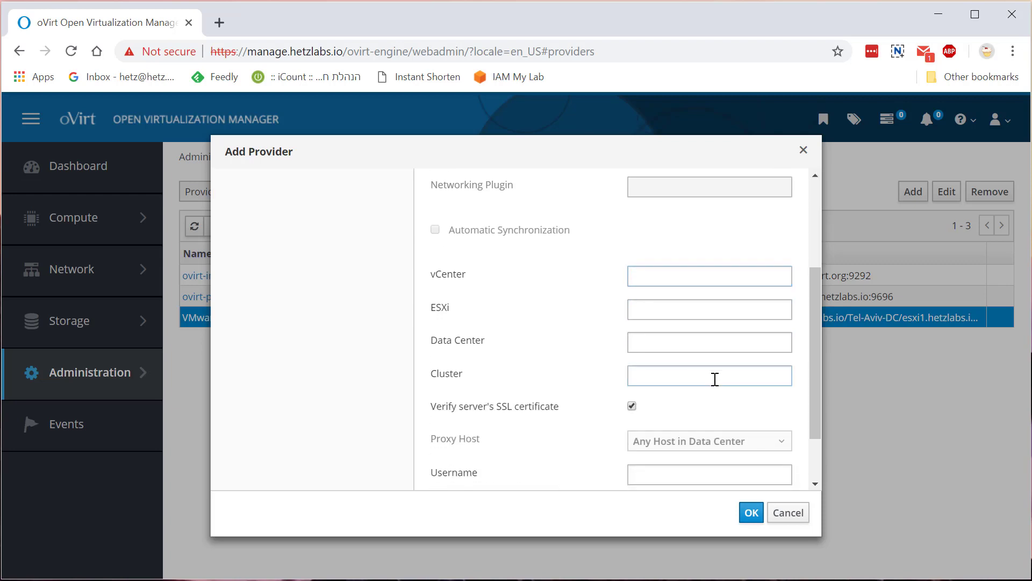
Discard the new provider form and open the VMware provider's Edit dialog
{"action": "left_click", "coordinate": [801, 518]}
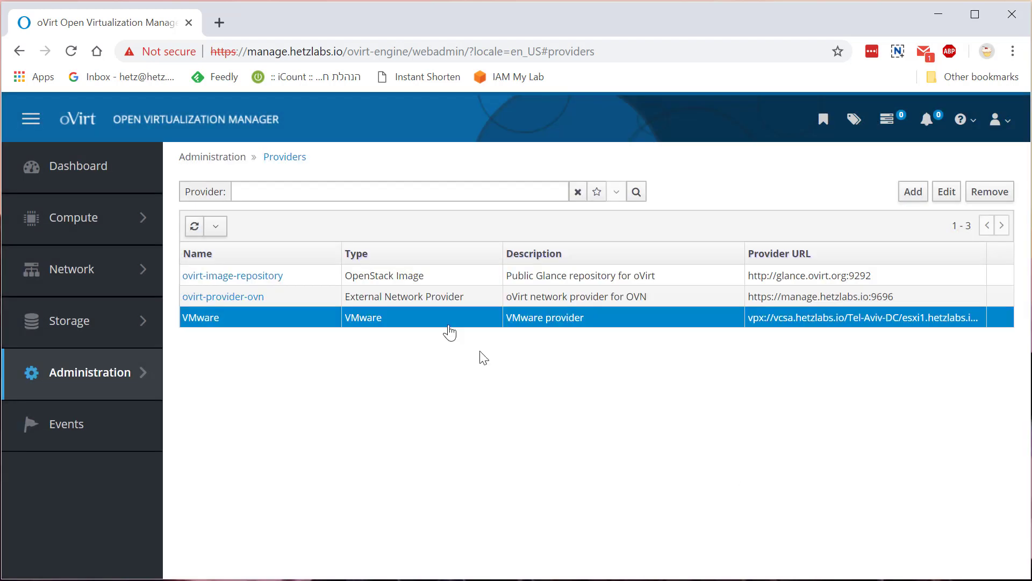
{"action": "right_click", "coordinate": [222, 325]}
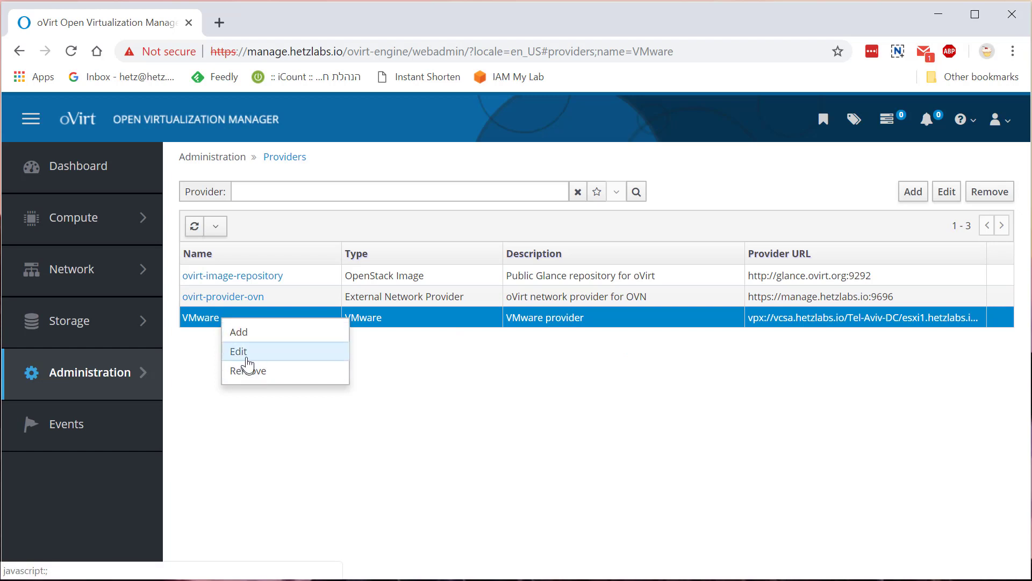
{"action": "left_click", "coordinate": [240, 350]}
{"action": "scroll", "coordinate": [545, 334], "scroll_direction": "down", "scroll_amount": 1}
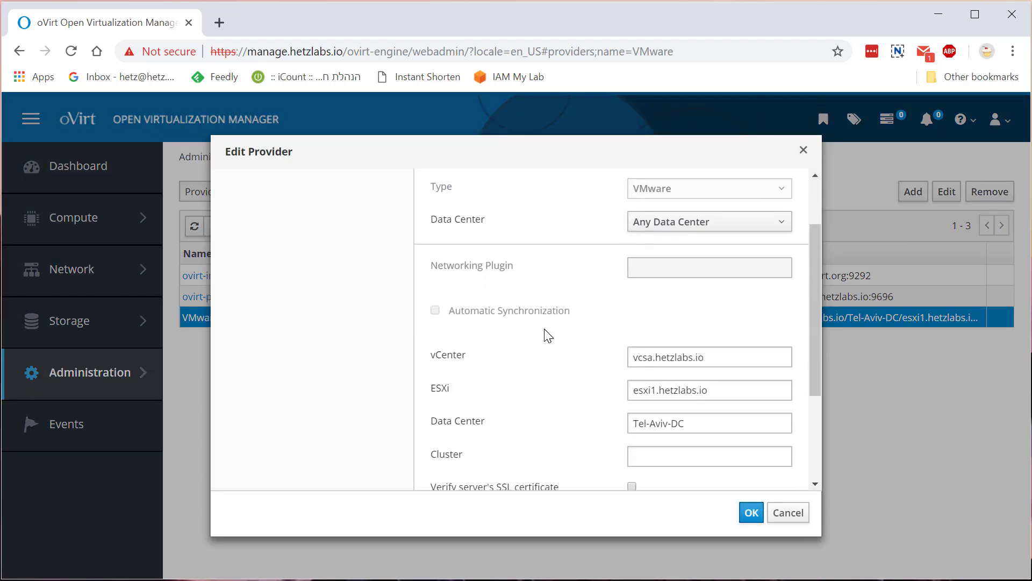
Review the vcsa.hetzlabs.io, esxi1.hetzlabs.io, Tel-Aviv-DC and empty Cluster fields
{"action": "left_click", "coordinate": [663, 359]}
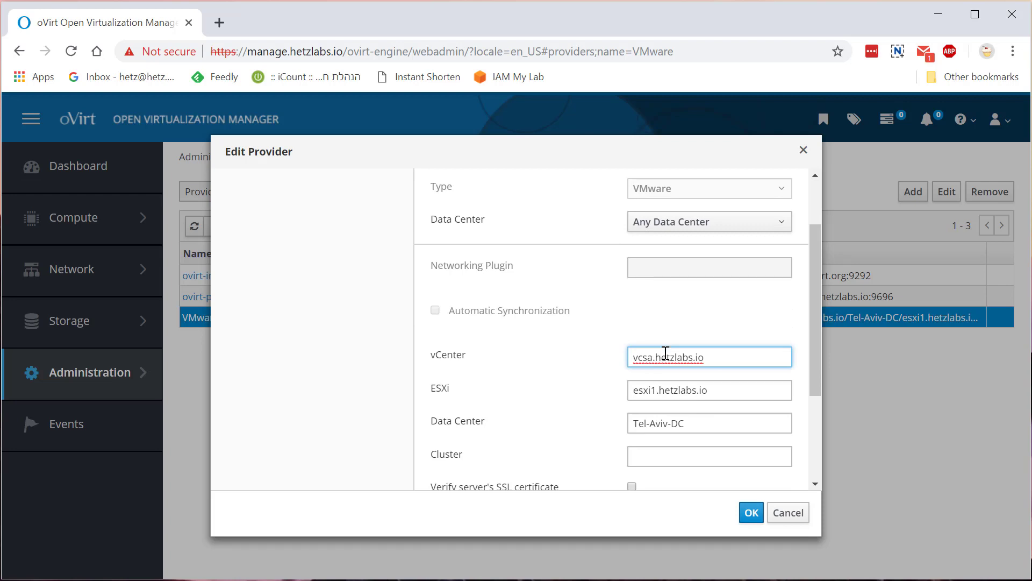
{"action": "left_click", "coordinate": [701, 360]}
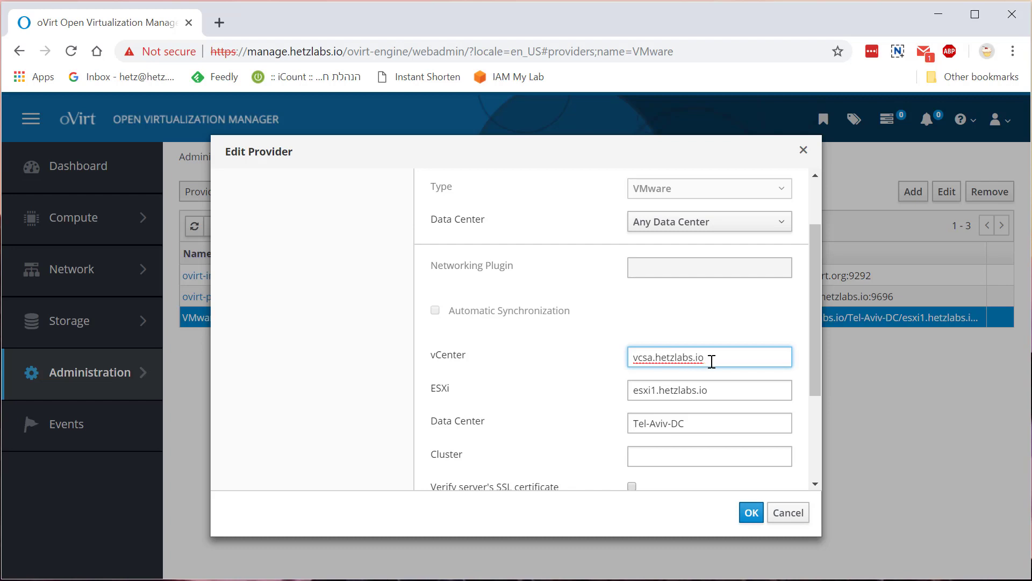
{"action": "left_click", "coordinate": [698, 389]}
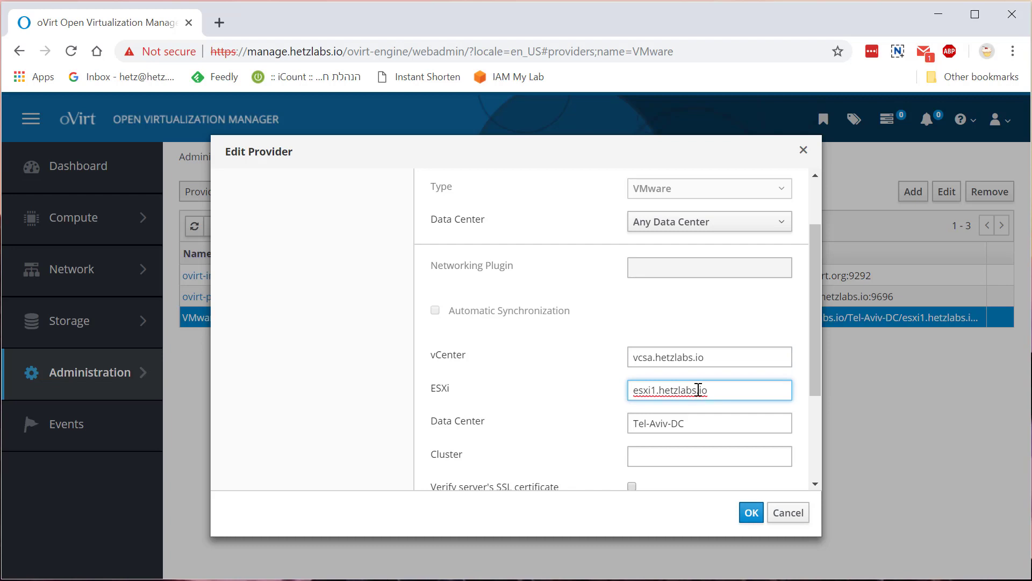
{"action": "left_click", "coordinate": [683, 425]}
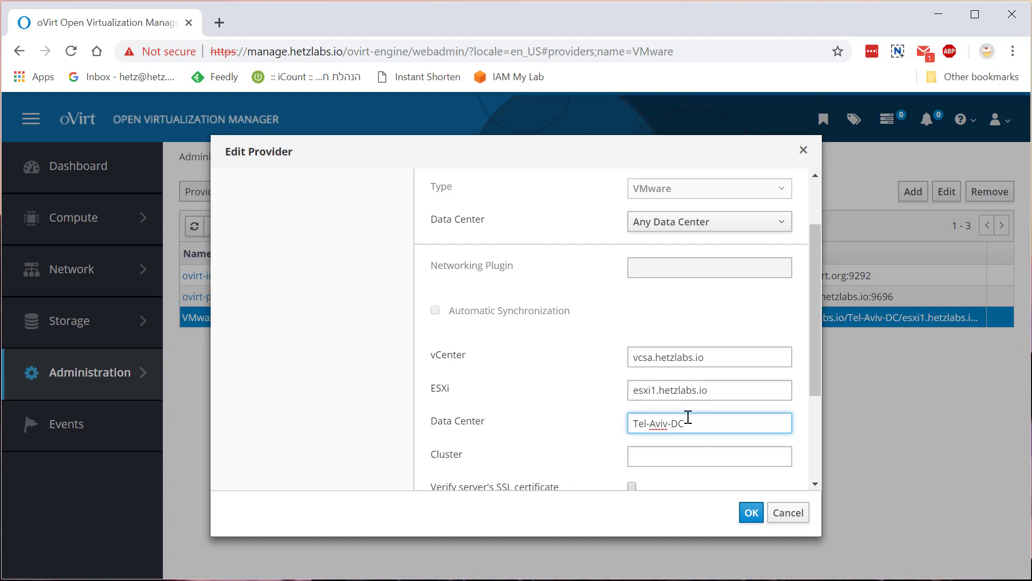
{"action": "scroll", "coordinate": [689, 417], "scroll_direction": "down", "scroll_amount": 1}
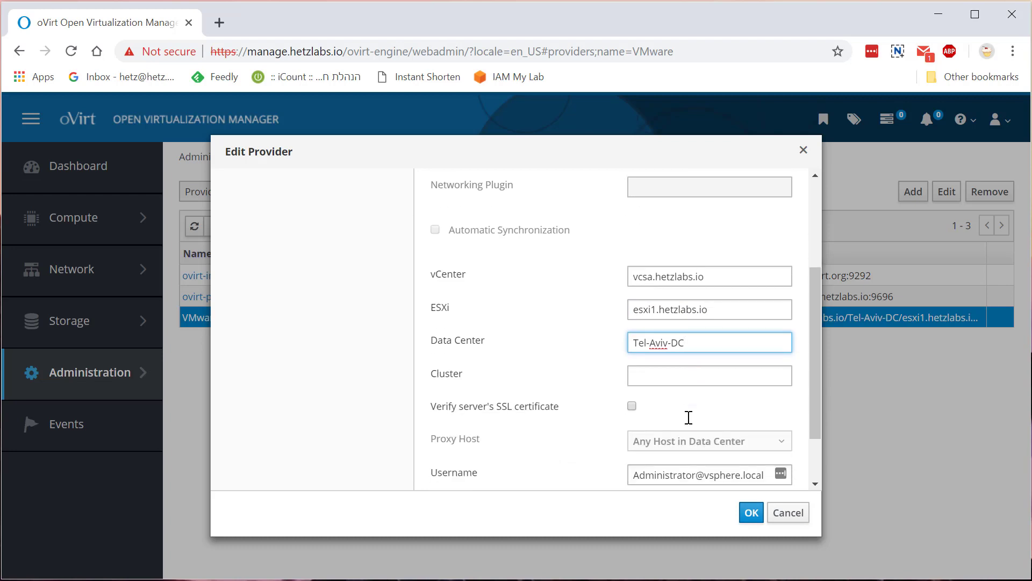
{"action": "left_click", "coordinate": [687, 379]}
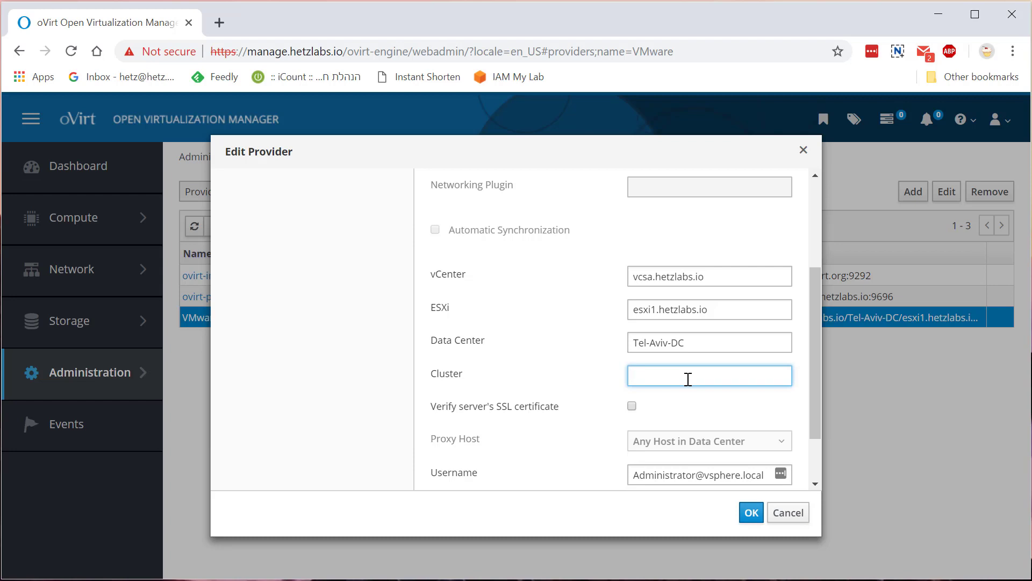
{"action": "scroll", "coordinate": [686, 371], "scroll_direction": "down", "scroll_amount": 2}
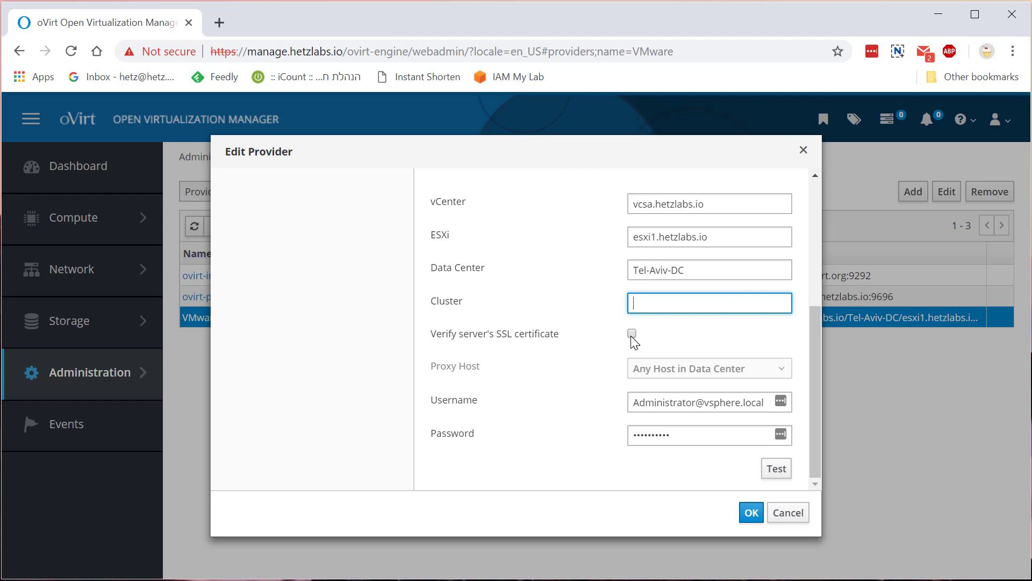
Test the VMware provider connection with its stored credentials, then save the settings
{"action": "left_click", "coordinate": [696, 405]}
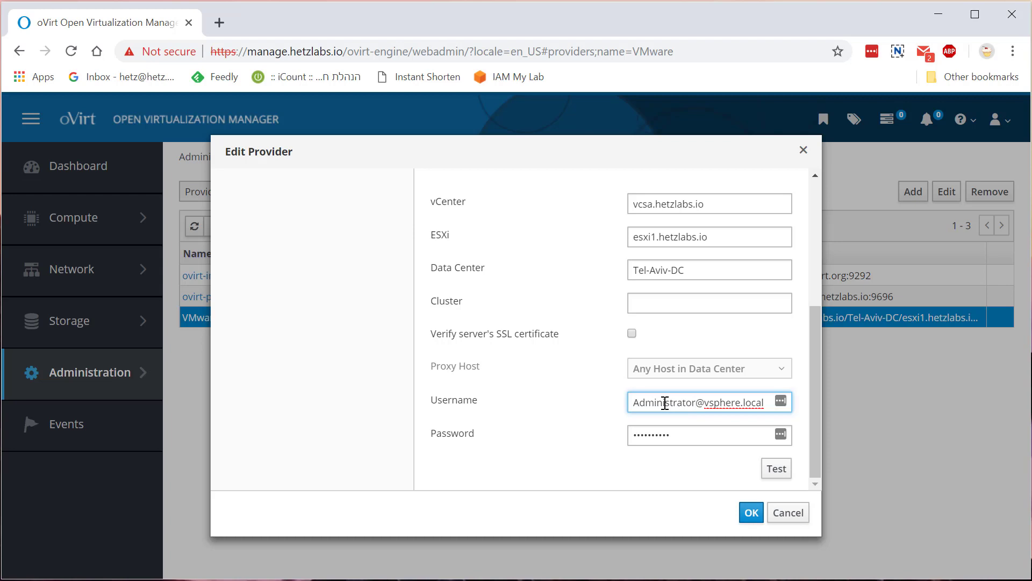
{"action": "left_click", "coordinate": [683, 439]}
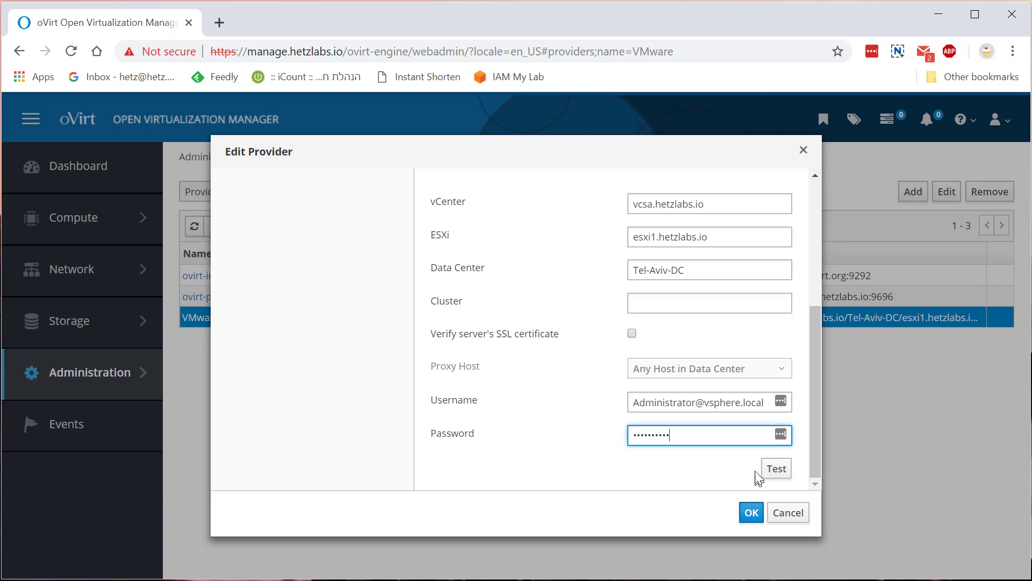
{"action": "left_click", "coordinate": [773, 469]}
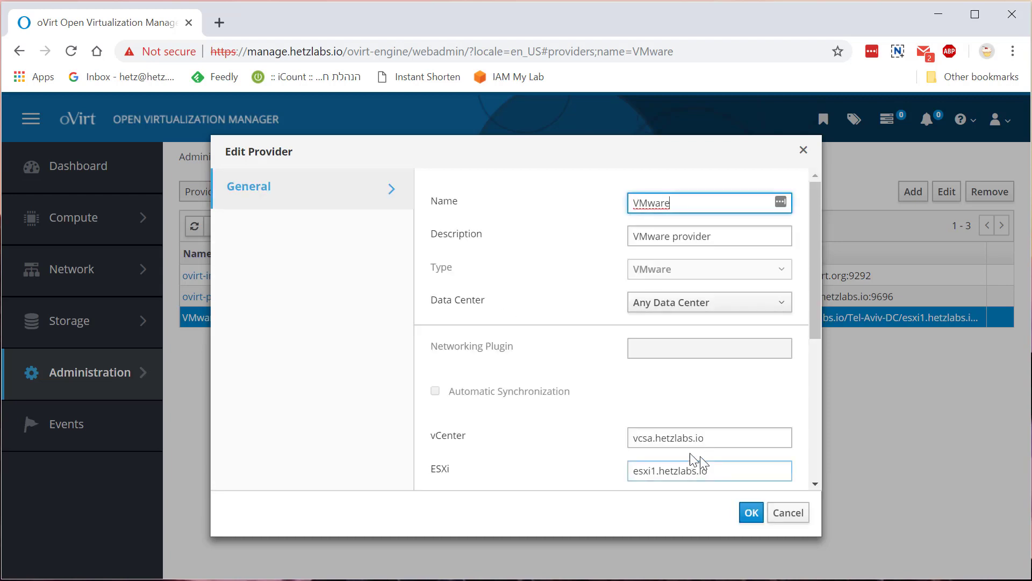
{"action": "scroll", "coordinate": [644, 436], "scroll_direction": "down", "scroll_amount": 6}
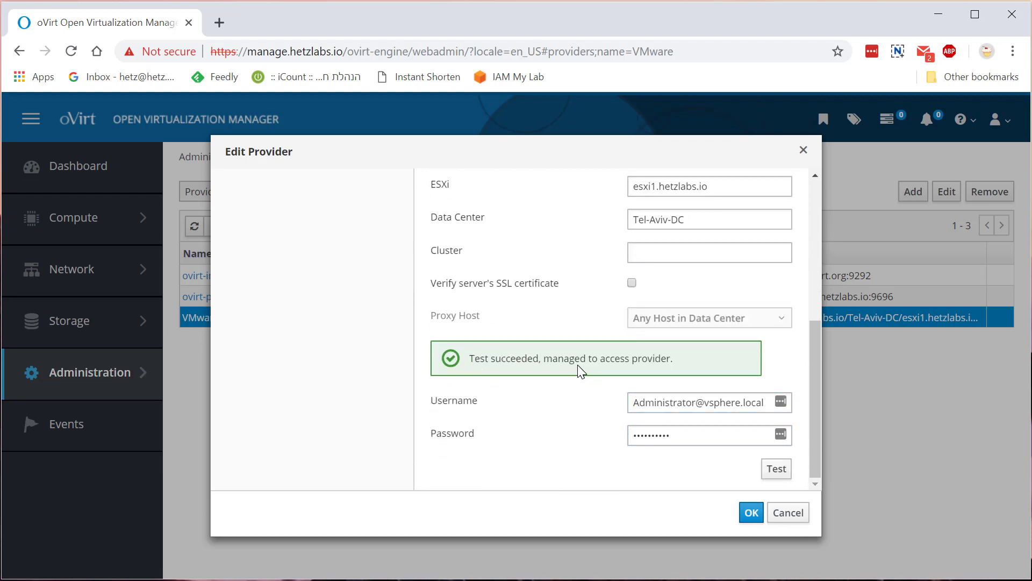
{"action": "left_click", "coordinate": [752, 513]}
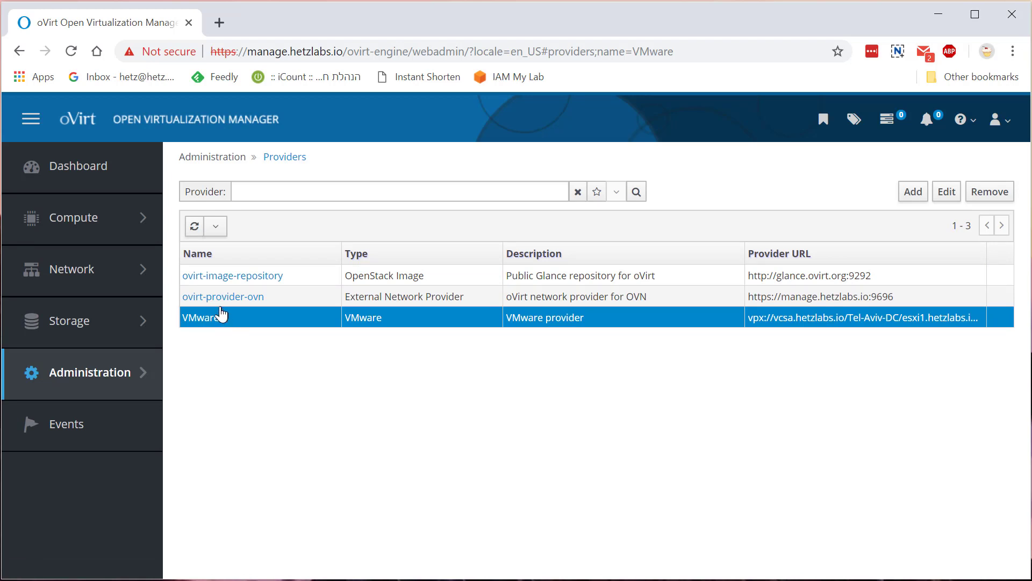
Start a VM import from Compute > Virtual Machines, keeping the Default data center
{"action": "mouse_move", "coordinate": [75, 221]}
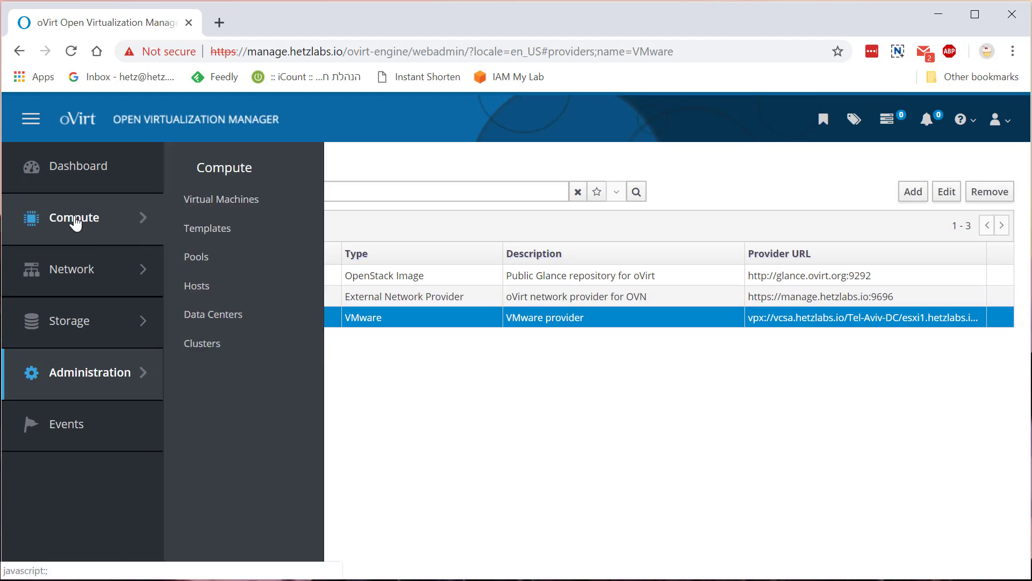
{"action": "left_click", "coordinate": [184, 200]}
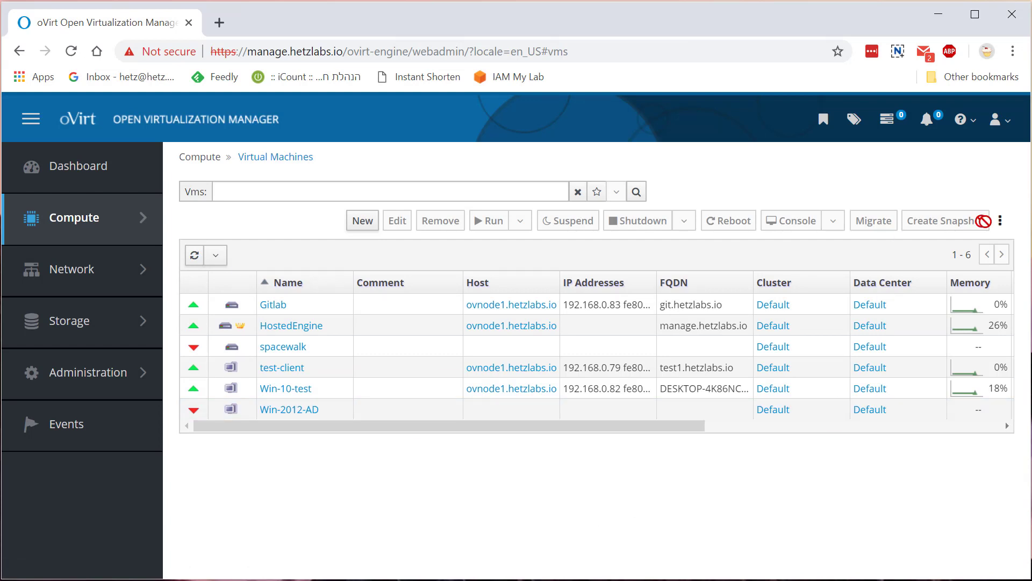
{"action": "left_click", "coordinate": [1001, 225]}
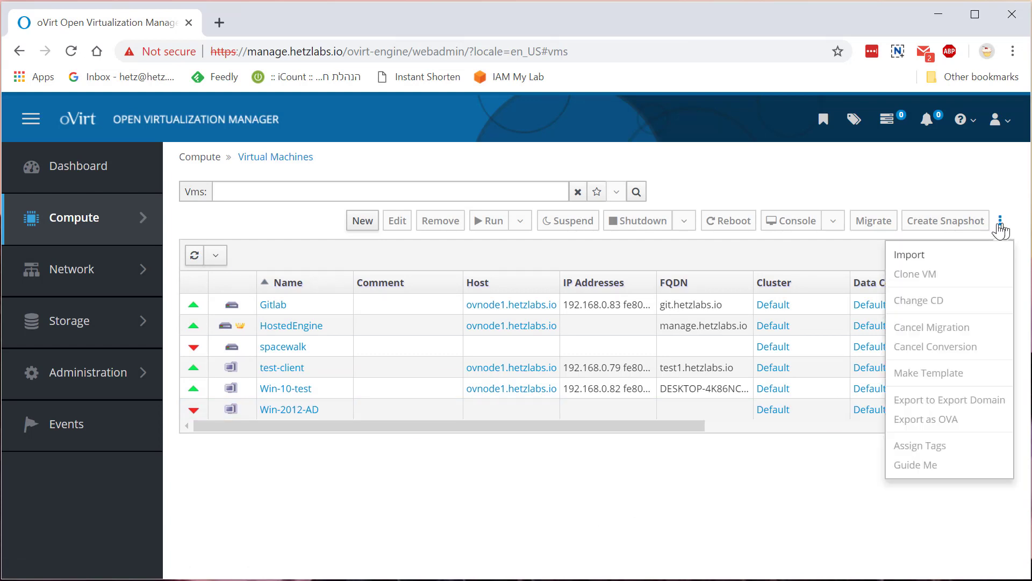
{"action": "left_click", "coordinate": [963, 263]}
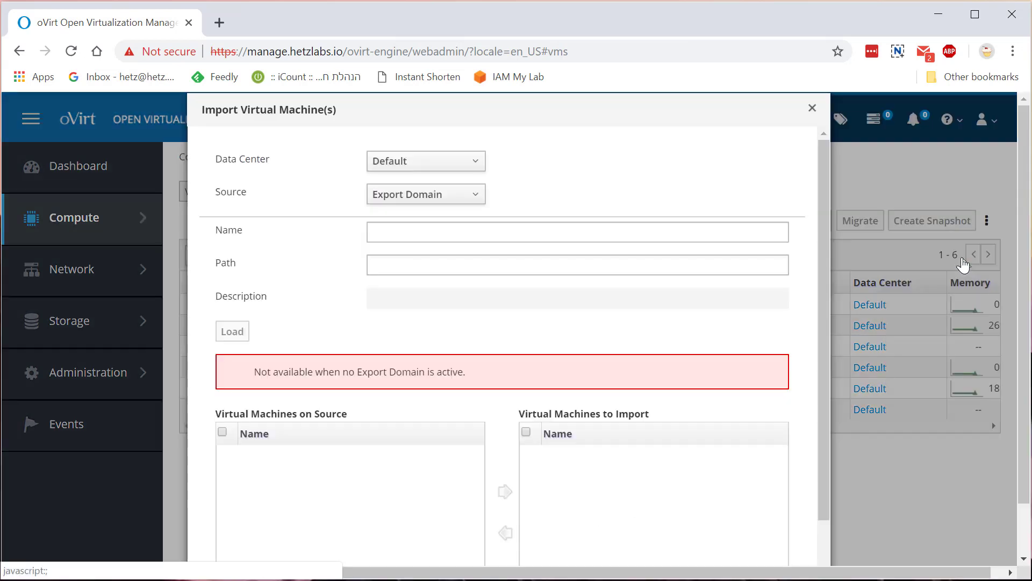
{"action": "left_click", "coordinate": [407, 164]}
{"action": "left_click", "coordinate": [406, 167]}
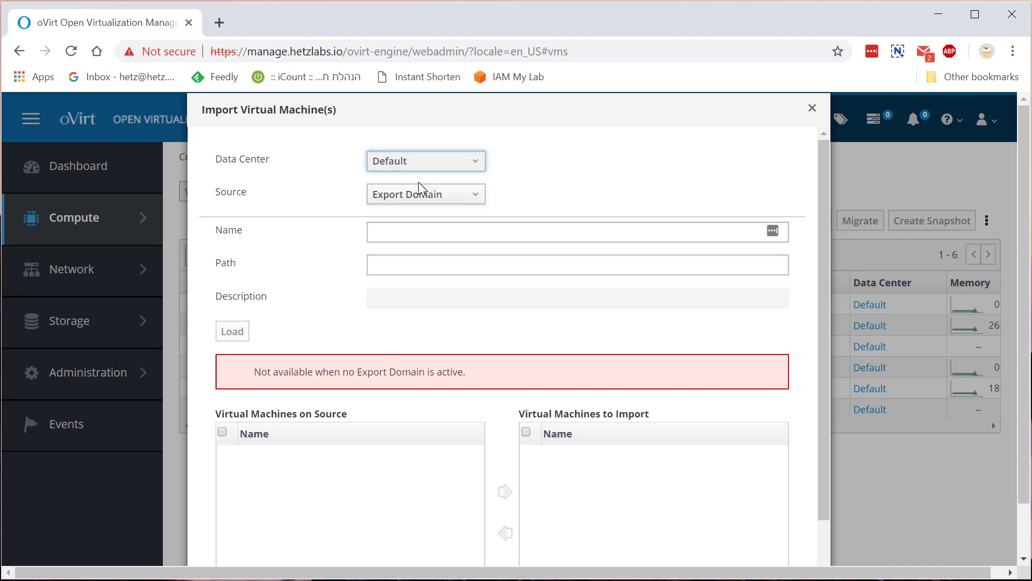
Use VMware as source and external provider, then load its VMs (centos-mini, Gitlab, SUMA)
{"action": "left_click", "coordinate": [418, 197]}
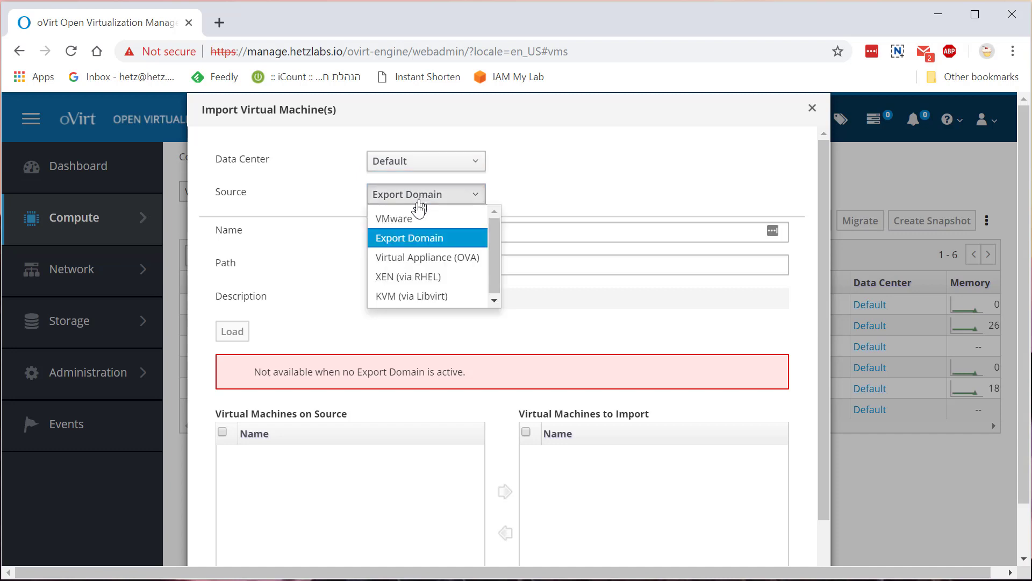
{"action": "left_click", "coordinate": [417, 215]}
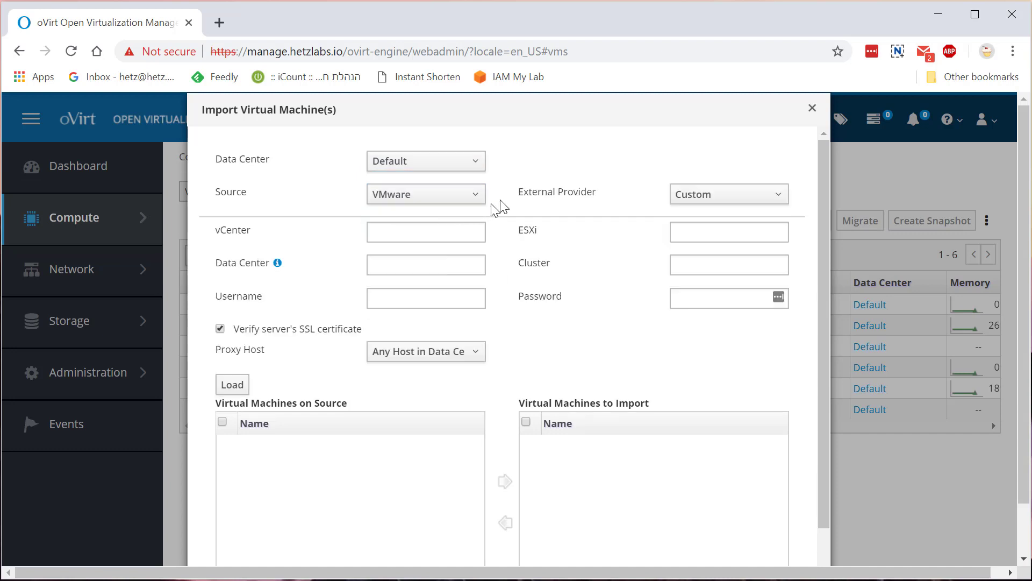
{"action": "left_click", "coordinate": [684, 199]}
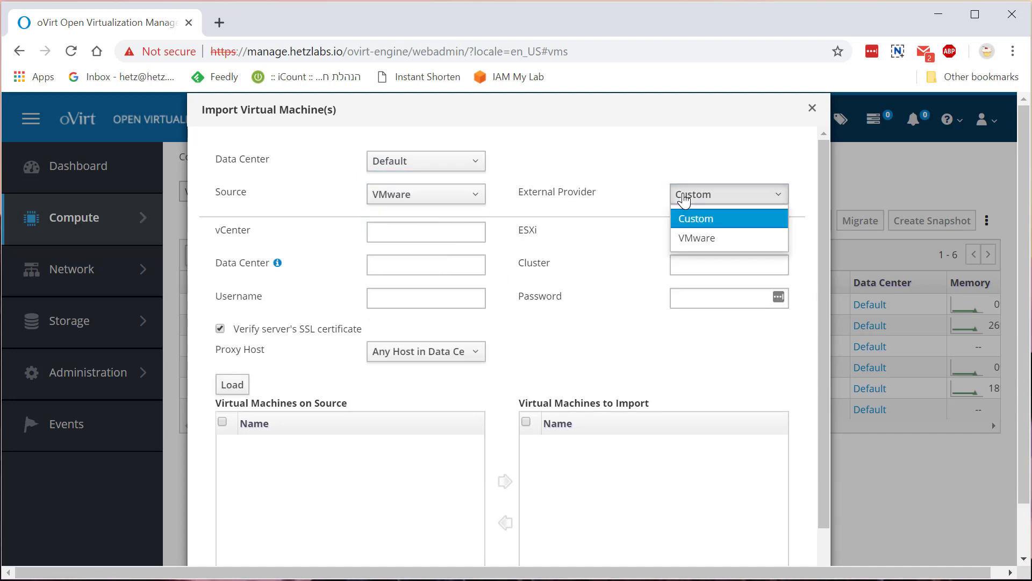
{"action": "left_click", "coordinate": [694, 238]}
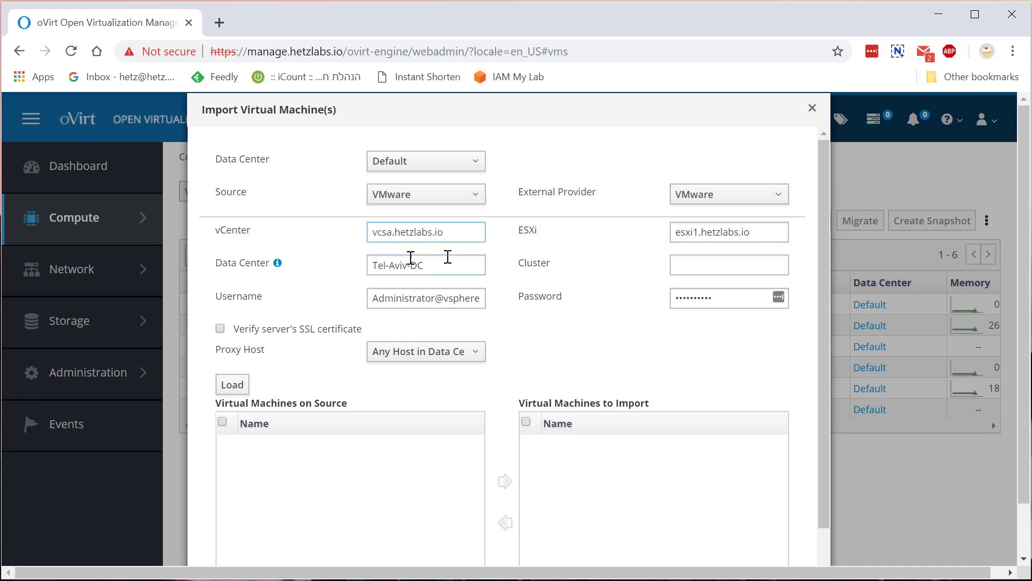
{"action": "left_click", "coordinate": [233, 385]}
{"action": "scroll", "coordinate": [317, 389], "scroll_direction": "down", "scroll_amount": 1}
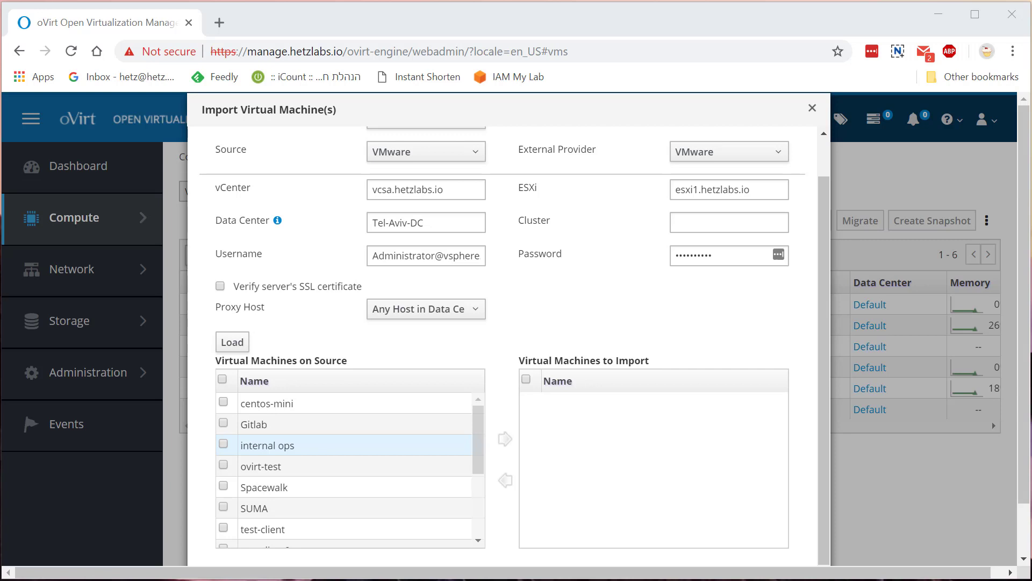
Add vcsa-6_7 to the import list and proceed, triggering the filtered running-VMs warning
{"action": "scroll", "coordinate": [199, 462], "scroll_direction": "down", "scroll_amount": 2}
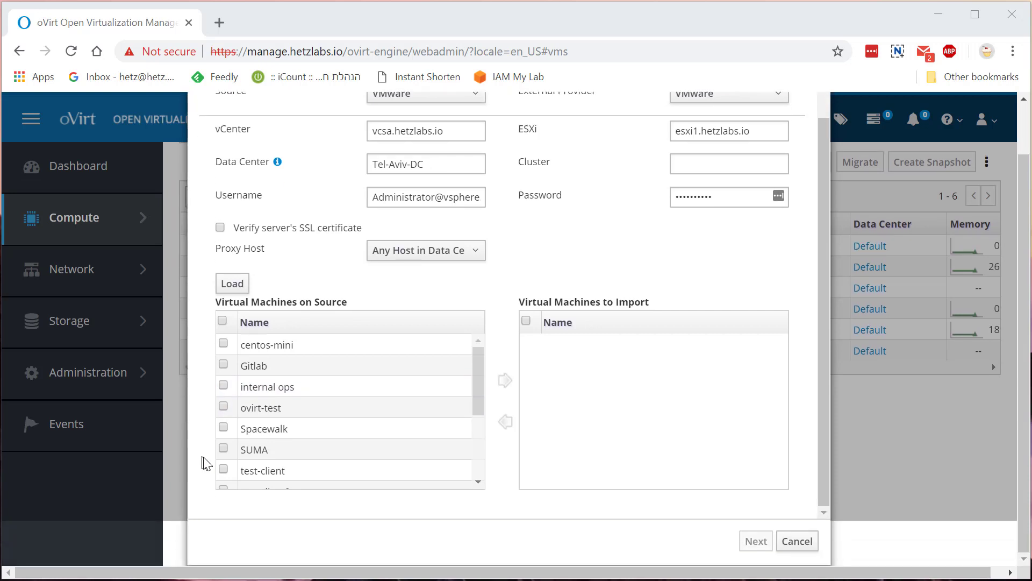
{"action": "scroll", "coordinate": [239, 428], "scroll_direction": "down", "scroll_amount": 2}
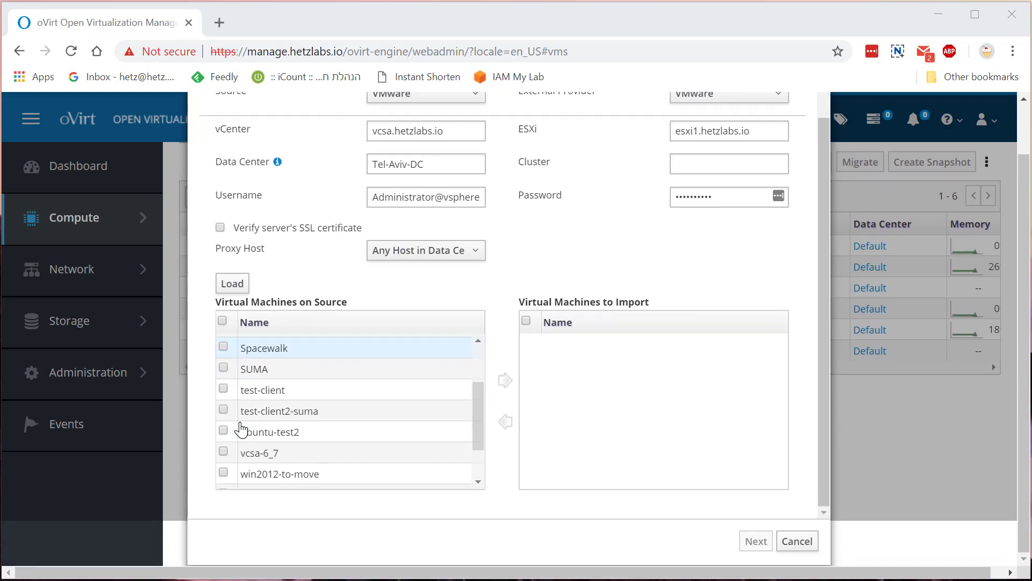
{"action": "scroll", "coordinate": [338, 448], "scroll_direction": "down", "scroll_amount": 2}
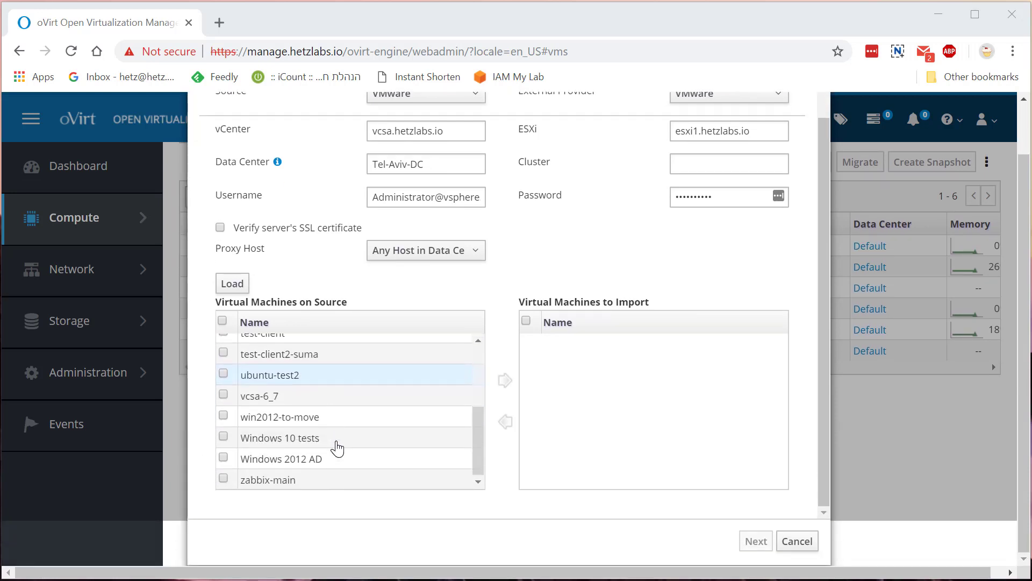
{"action": "left_click", "coordinate": [228, 396]}
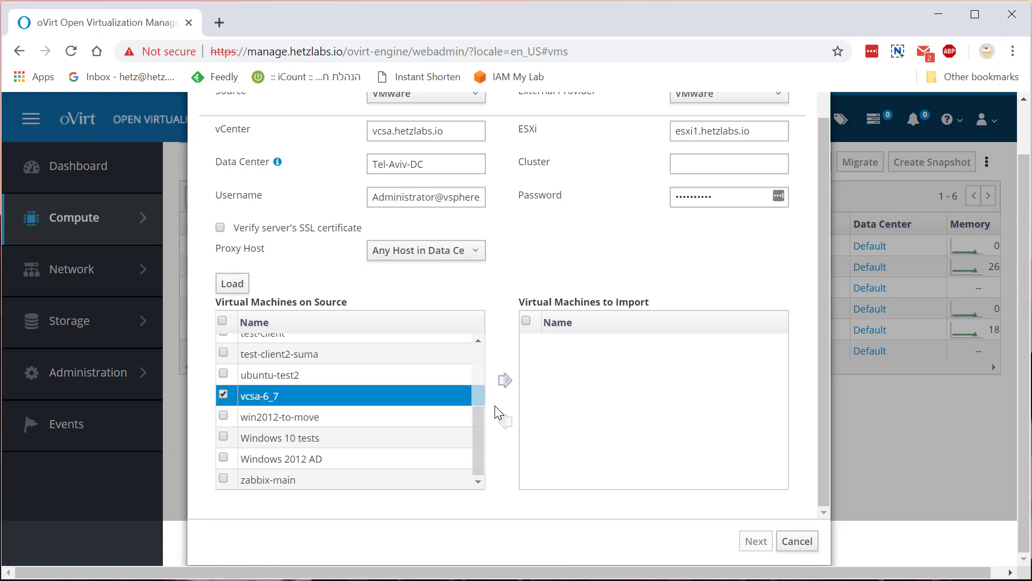
{"action": "left_click", "coordinate": [505, 381]}
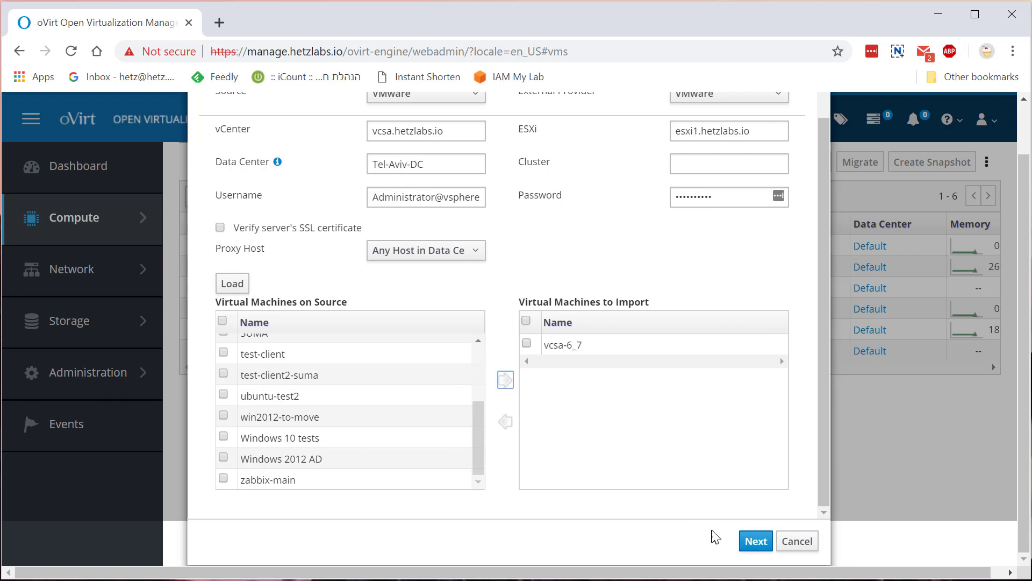
{"action": "left_click", "coordinate": [752, 543]}
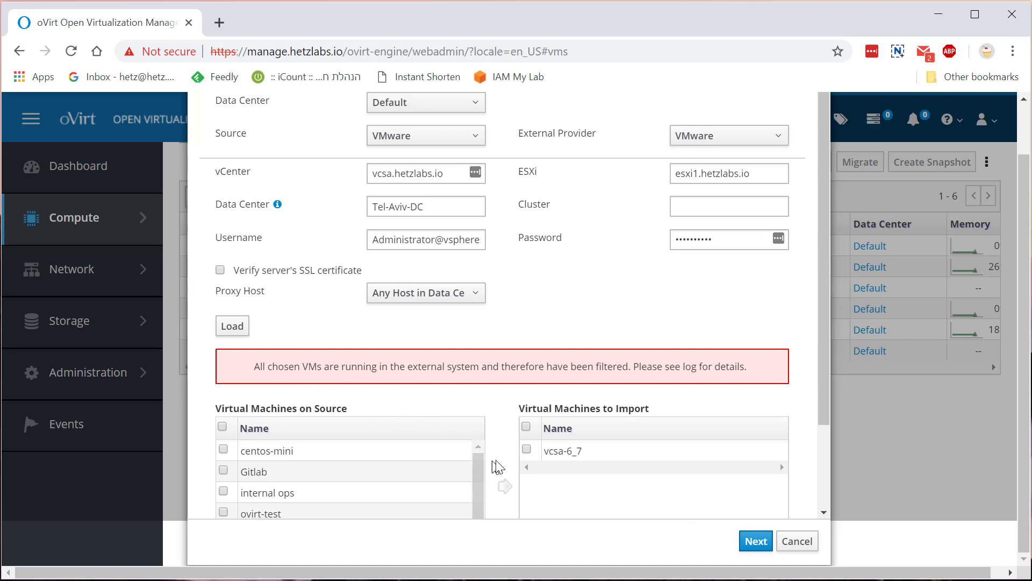
Remove vcsa-6_7 from the Virtual Machines to Import list
{"action": "left_click", "coordinate": [527, 450]}
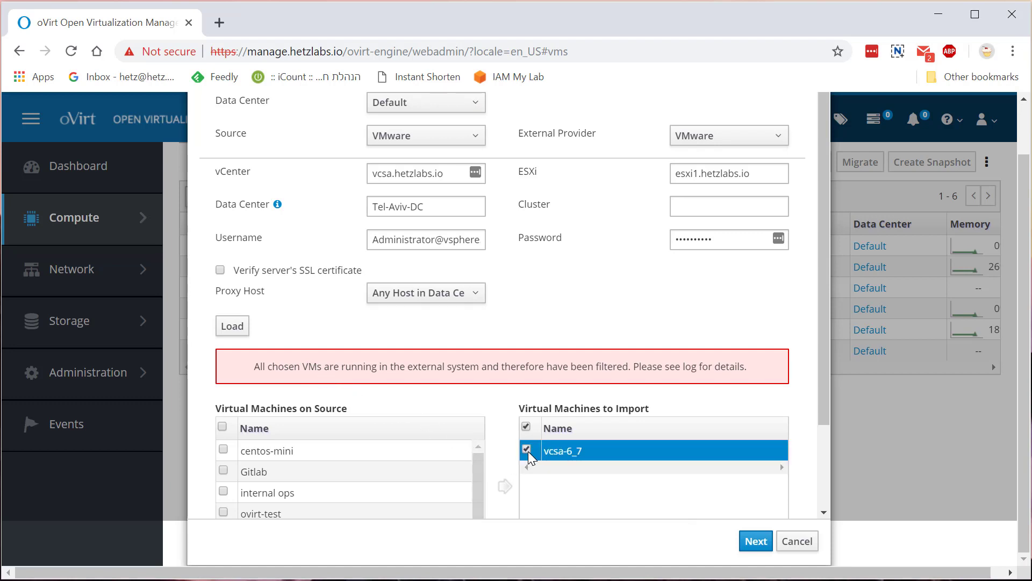
{"action": "scroll", "coordinate": [529, 457], "scroll_direction": "down", "scroll_amount": 2}
{"action": "scroll", "coordinate": [529, 458], "scroll_direction": "down", "scroll_amount": 1}
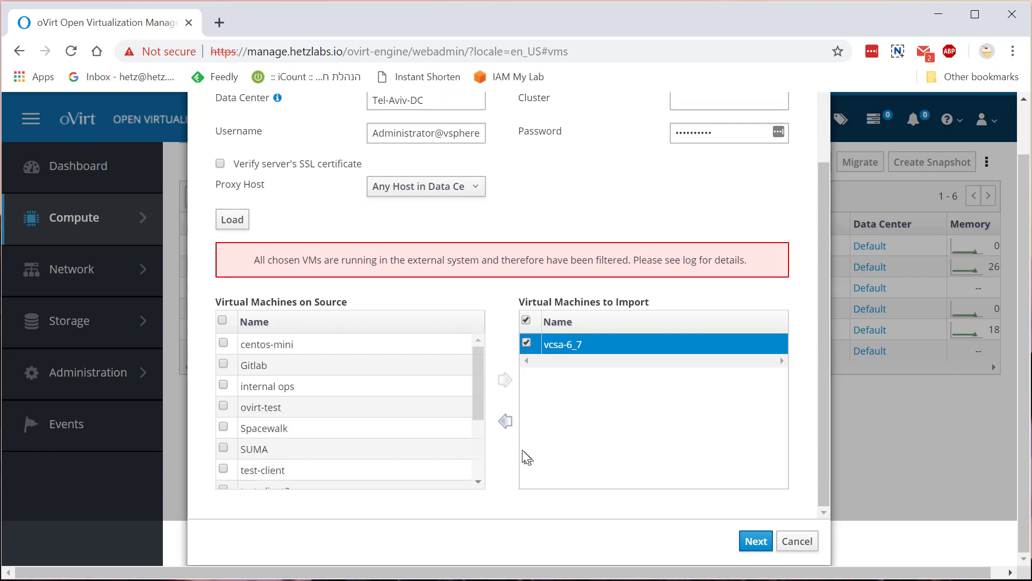
{"action": "left_click", "coordinate": [505, 421]}
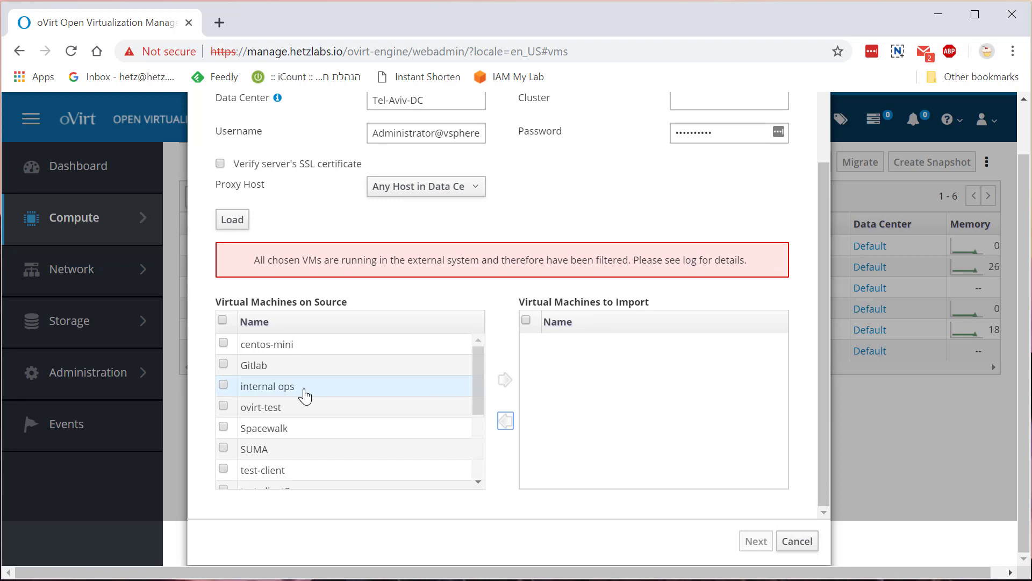
Add centos-mini from the source list to the machines to import and continue
{"action": "scroll", "coordinate": [305, 397], "scroll_direction": "down", "scroll_amount": 3}
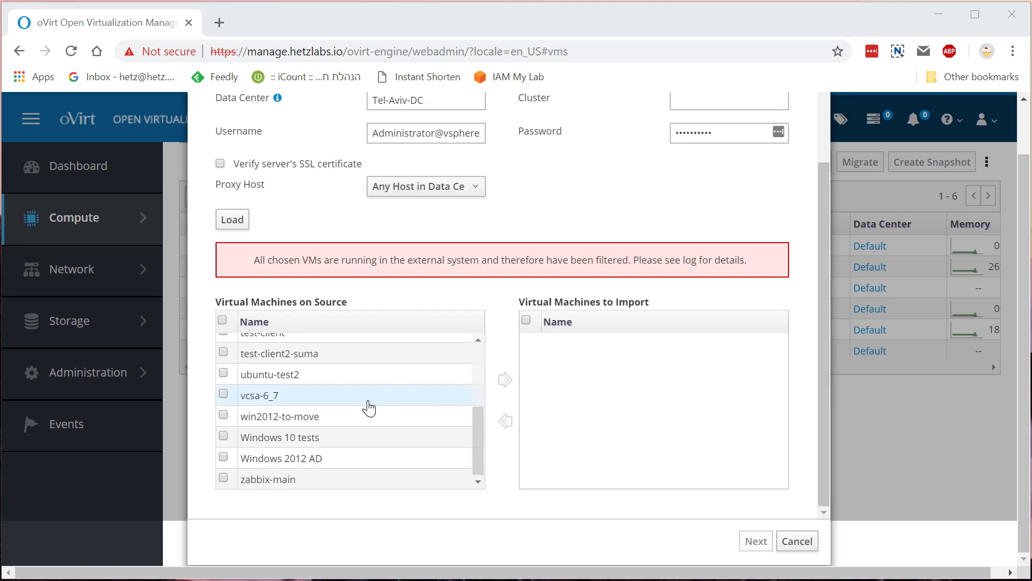
{"action": "scroll", "coordinate": [369, 407], "scroll_direction": "up", "scroll_amount": 2}
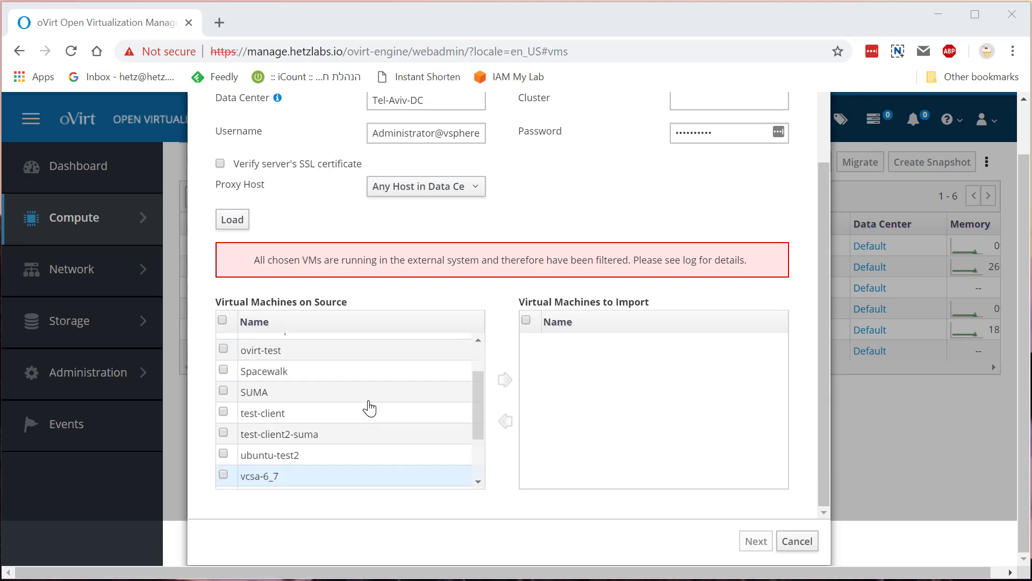
{"action": "scroll", "coordinate": [369, 403], "scroll_direction": "up", "scroll_amount": 1}
{"action": "scroll", "coordinate": [369, 403], "scroll_direction": "up", "scroll_amount": 5}
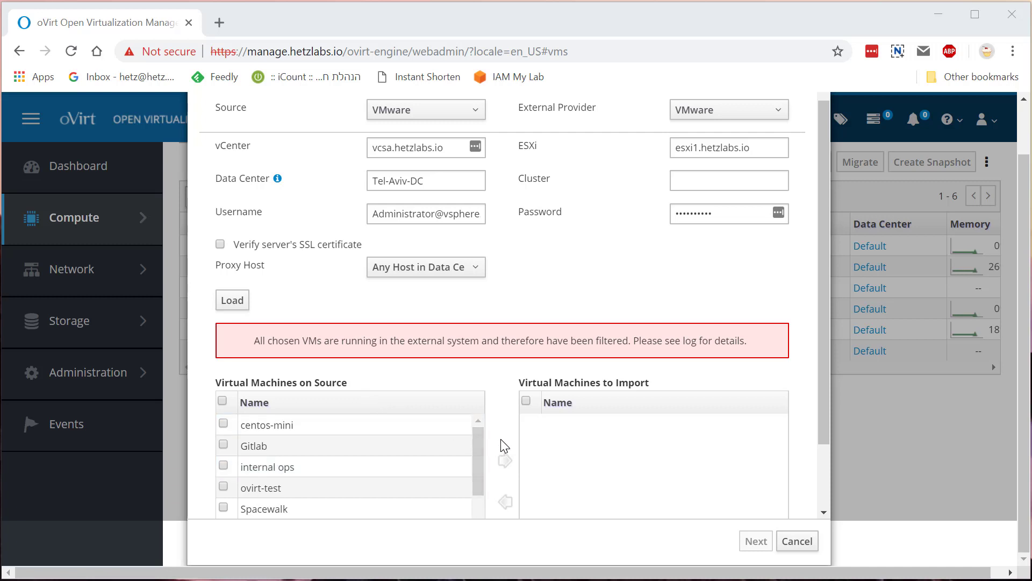
{"action": "scroll", "coordinate": [503, 445], "scroll_direction": "down", "scroll_amount": 3}
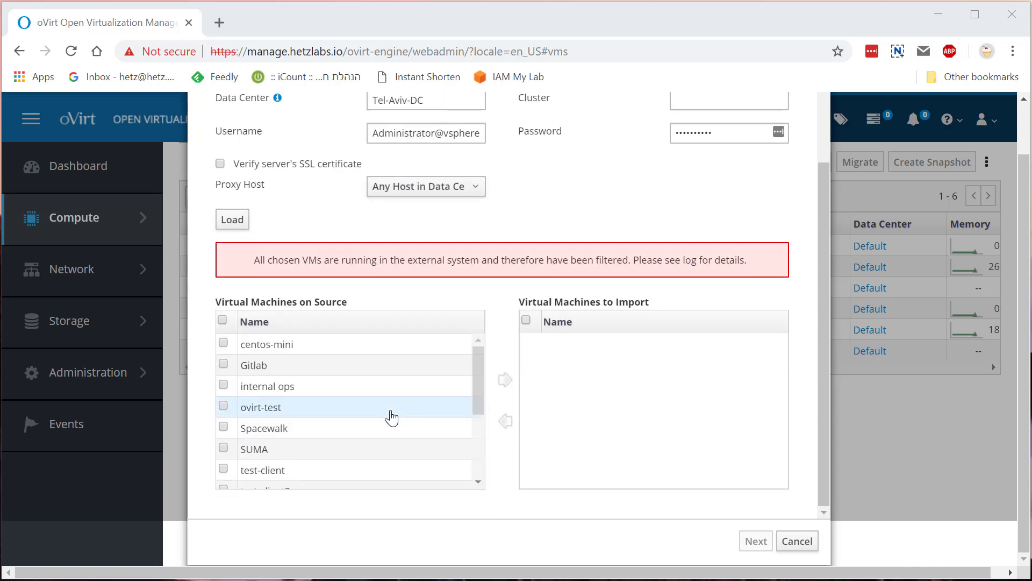
{"action": "scroll", "coordinate": [392, 417], "scroll_direction": "down", "scroll_amount": 3}
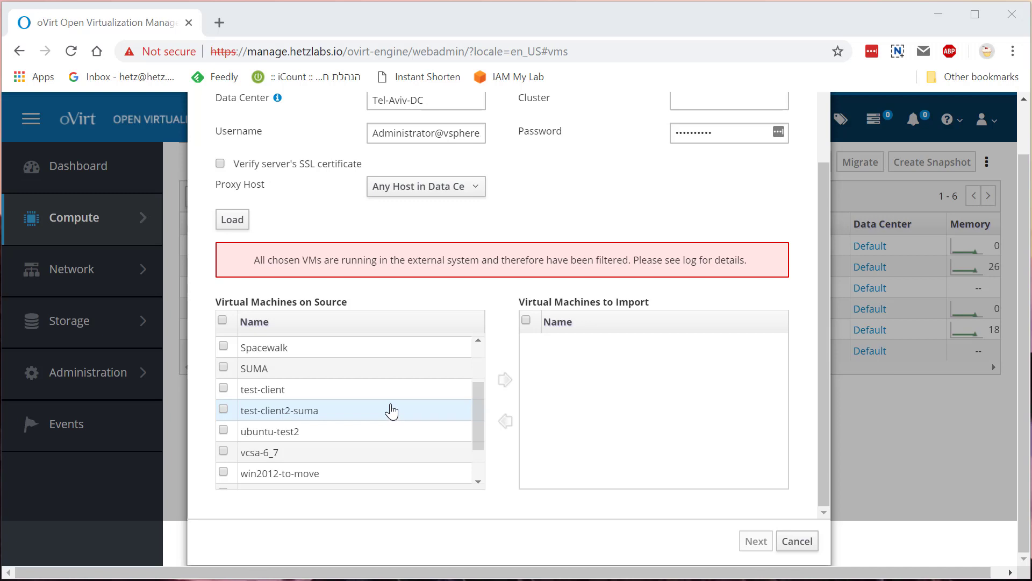
{"action": "scroll", "coordinate": [392, 412], "scroll_direction": "down", "scroll_amount": 2}
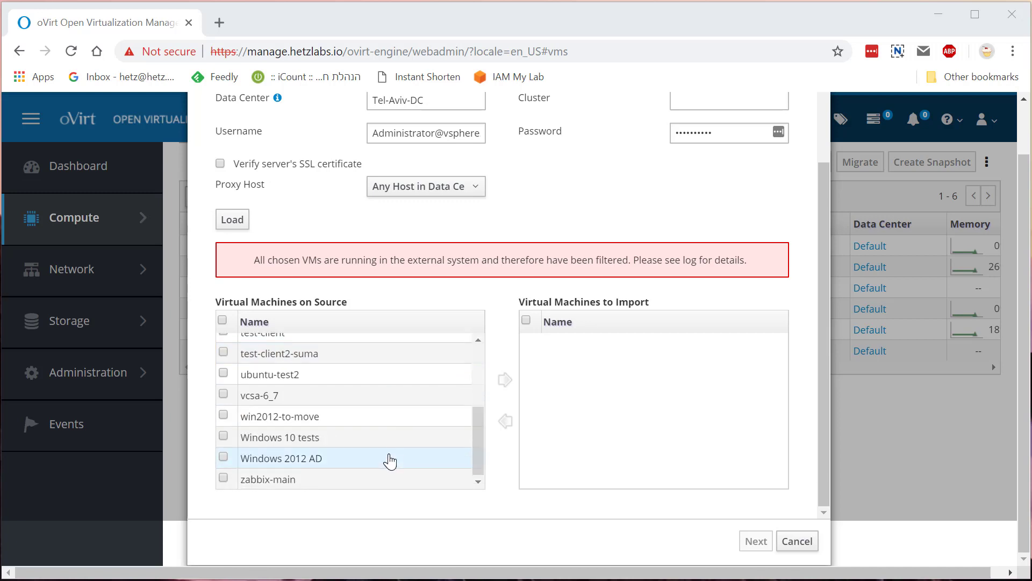
{"action": "scroll", "coordinate": [391, 461], "scroll_direction": "up", "scroll_amount": 3}
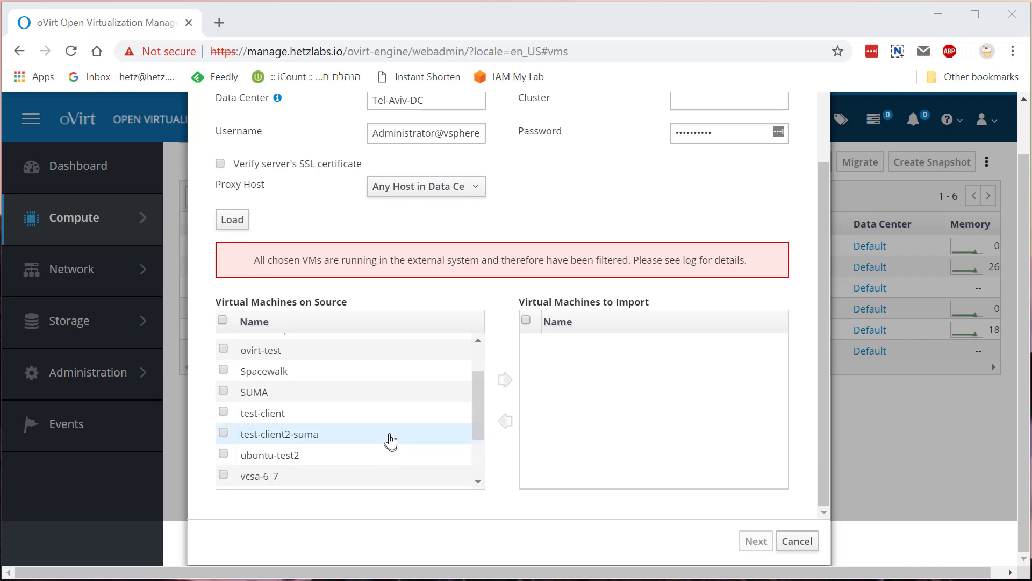
{"action": "scroll", "coordinate": [392, 429], "scroll_direction": "up", "scroll_amount": 2}
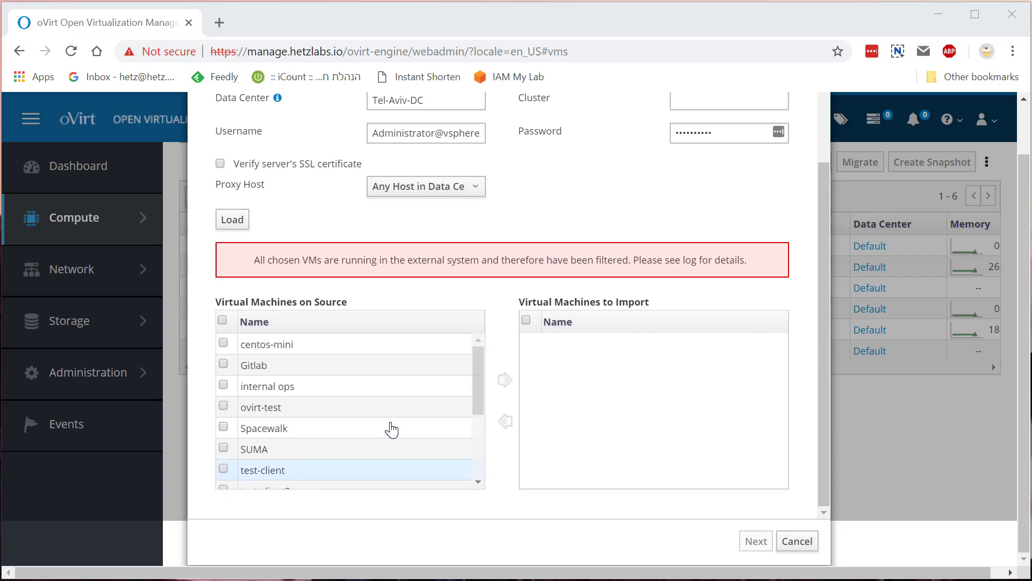
{"action": "scroll", "coordinate": [392, 430], "scroll_direction": "up", "scroll_amount": 2}
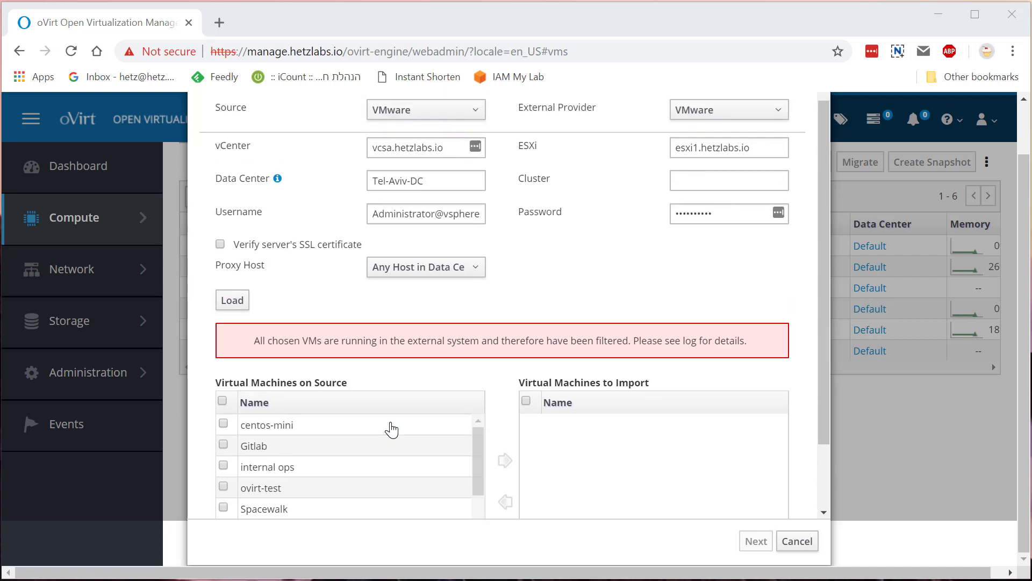
{"action": "left_click", "coordinate": [224, 424]}
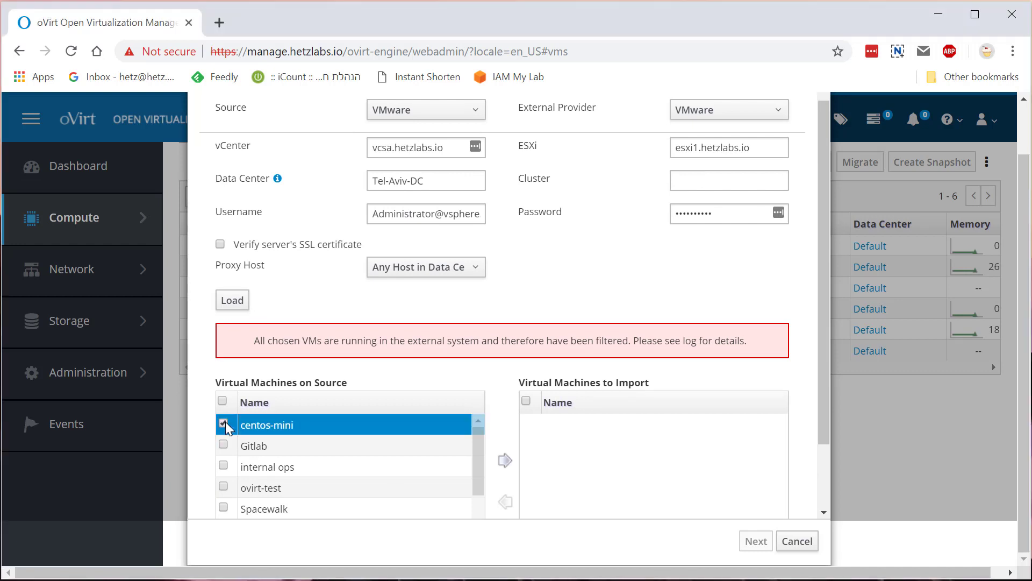
{"action": "left_click", "coordinate": [505, 465]}
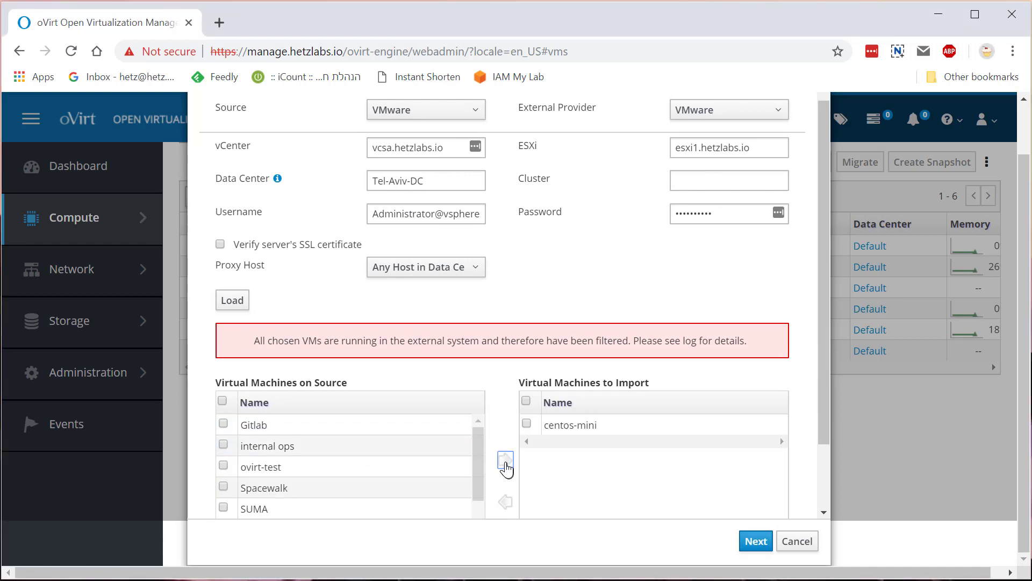
{"action": "left_click", "coordinate": [753, 547]}
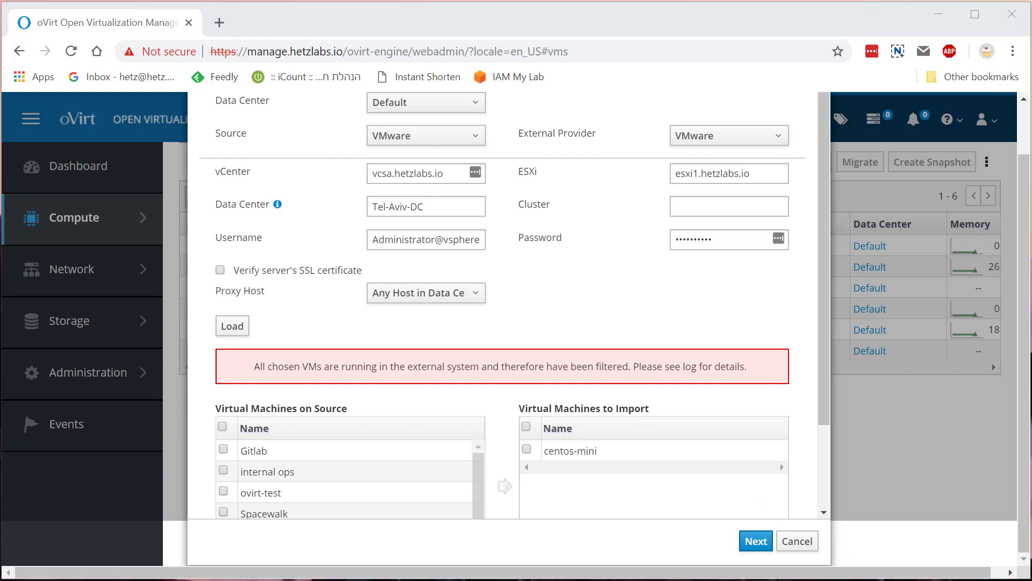
Move to the import settings and mark centos-mini to be cloned
{"action": "left_click", "coordinate": [756, 541]}
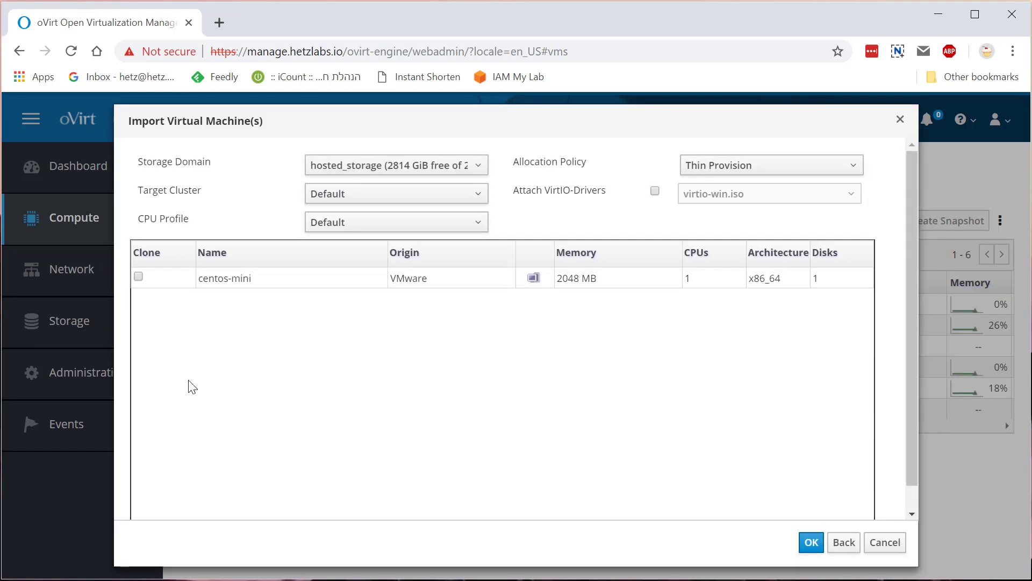
{"action": "left_click", "coordinate": [201, 280]}
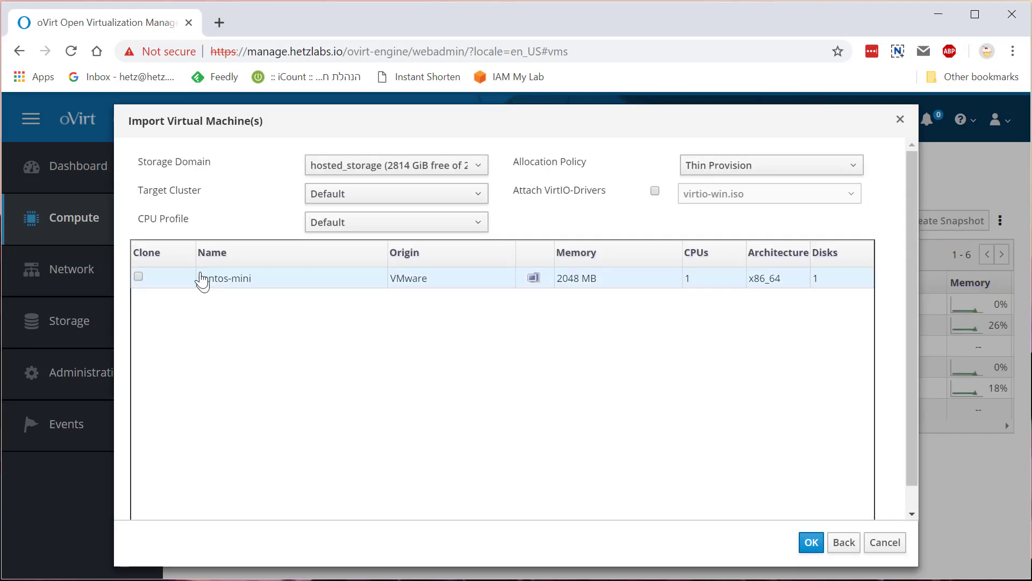
{"action": "left_click", "coordinate": [171, 287]}
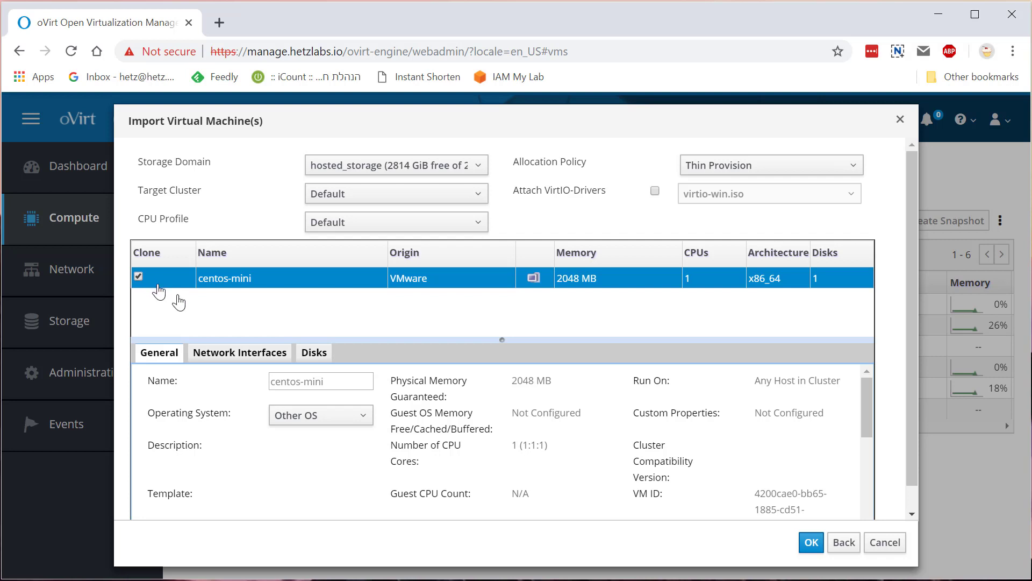
Keep cluster Default, hosted_storage, CPU profile Default, Thin Provision, and attach VirtIO drivers
{"action": "left_click", "coordinate": [418, 195]}
{"action": "left_click", "coordinate": [415, 194]}
{"action": "left_click", "coordinate": [418, 168]}
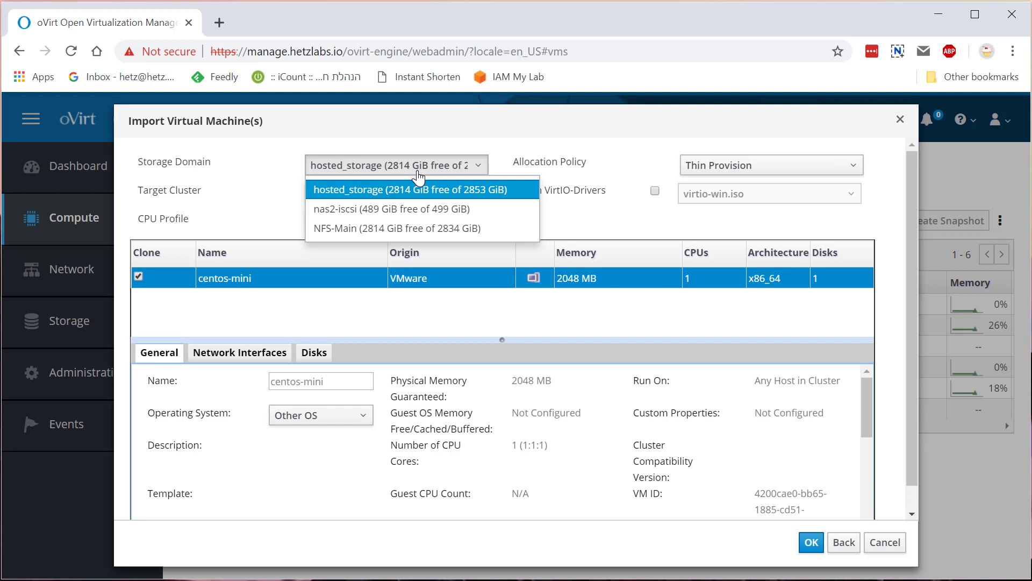
{"action": "left_click", "coordinate": [418, 185]}
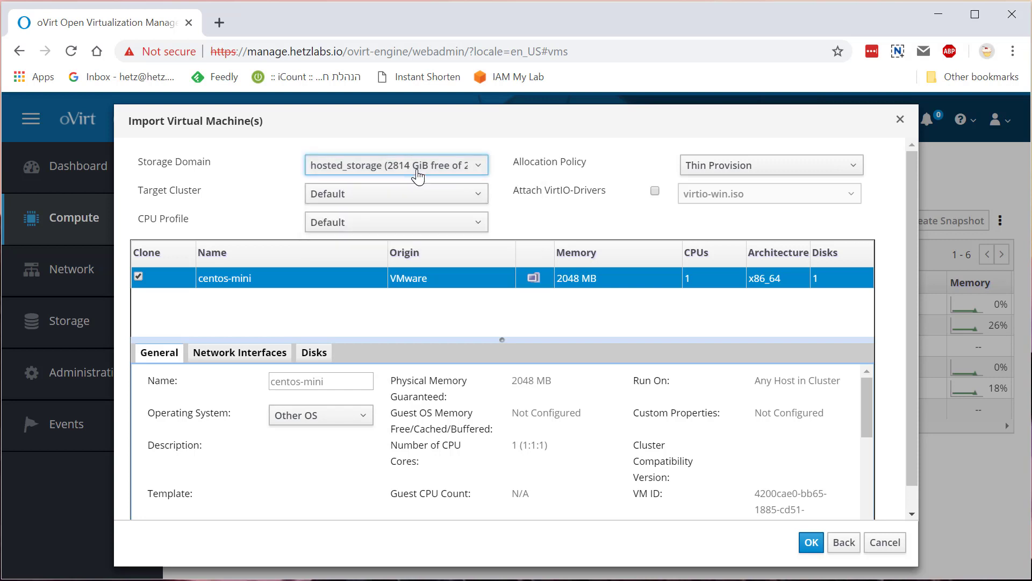
{"action": "left_click", "coordinate": [415, 231]}
{"action": "left_click", "coordinate": [415, 232]}
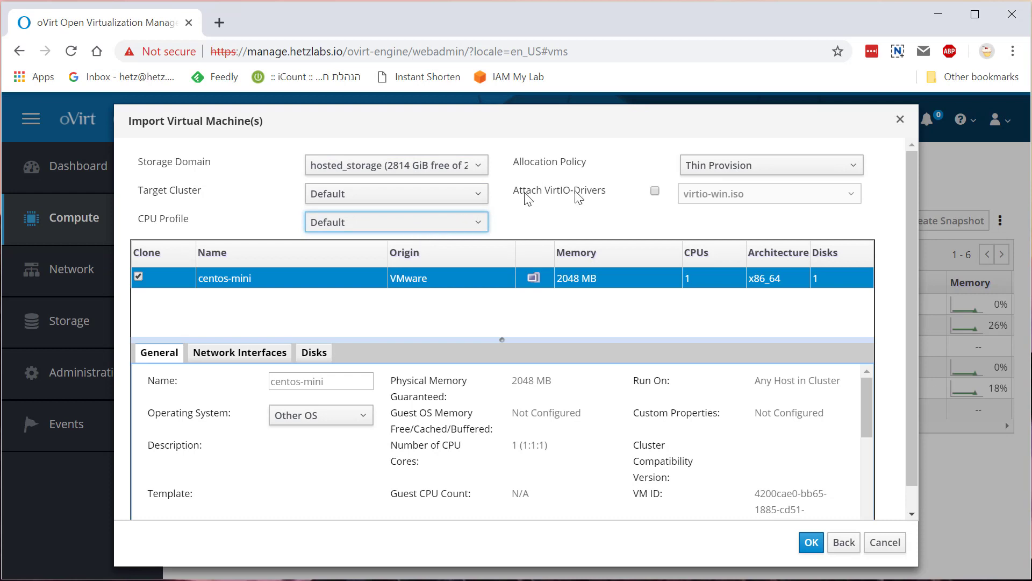
{"action": "left_click", "coordinate": [711, 173]}
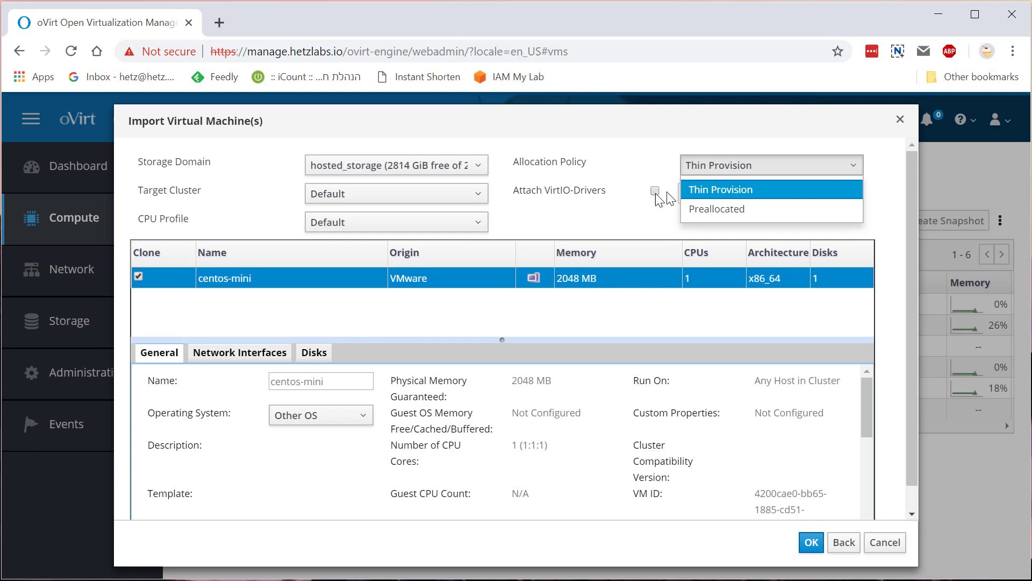
{"action": "left_click", "coordinate": [644, 208]}
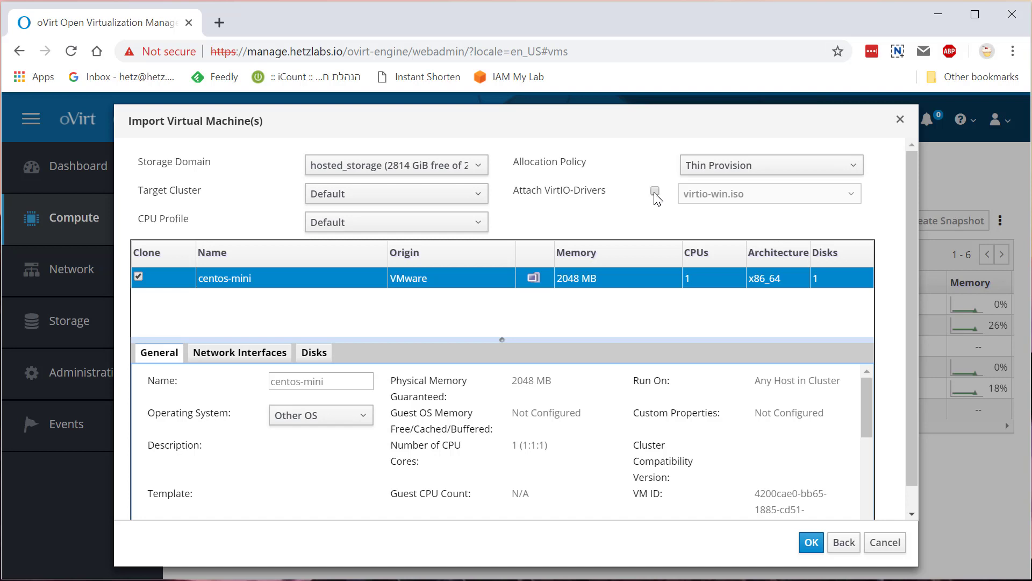
{"action": "left_click", "coordinate": [655, 191]}
Leave virtio-win.iso as the driver image, then untick Attach VirtIO-Drivers
{"action": "left_click", "coordinate": [737, 200]}
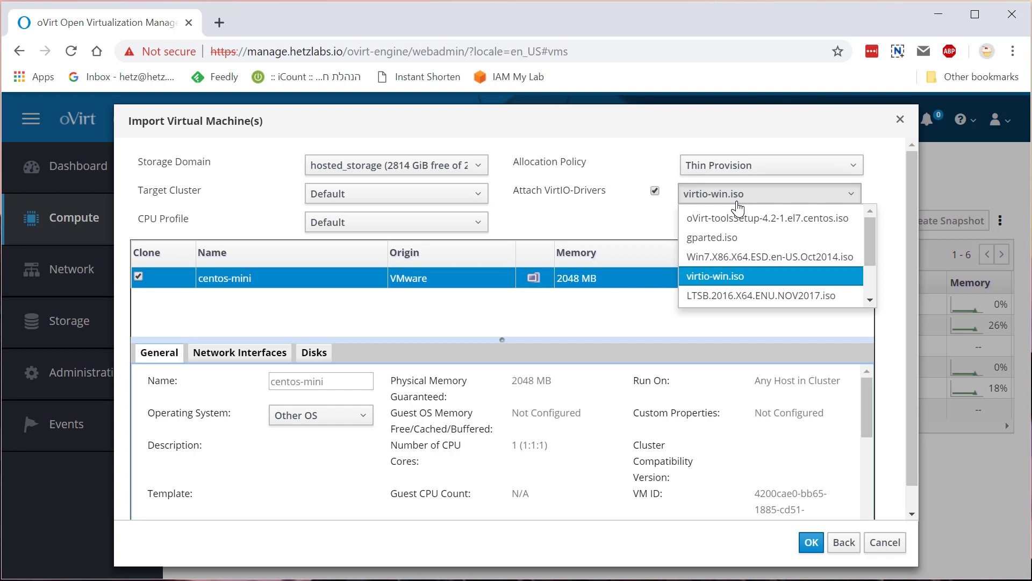
{"action": "left_click", "coordinate": [659, 212]}
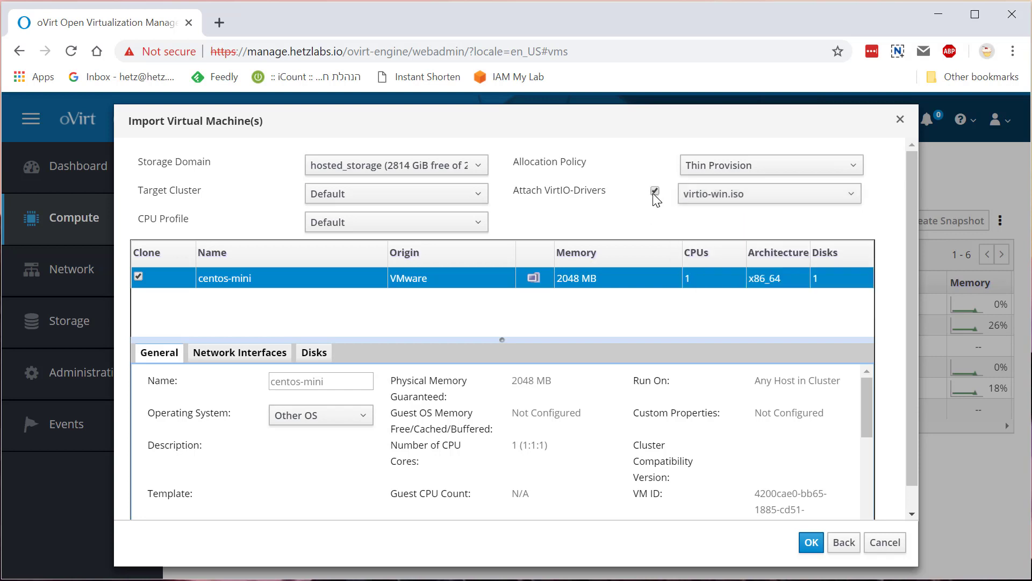
{"action": "left_click", "coordinate": [655, 190]}
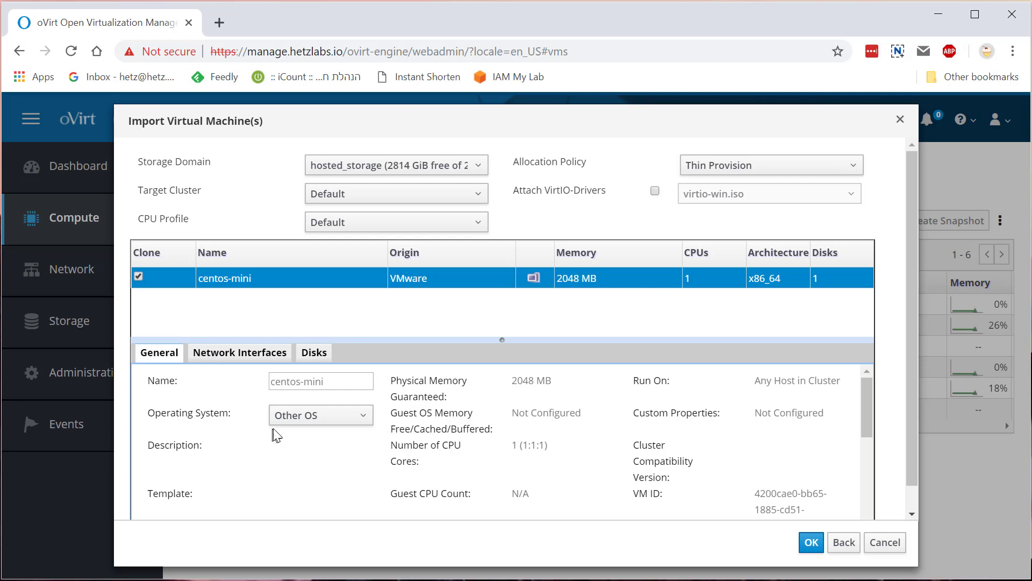
Set centos-mini's operating system to Red Hat Enterprise Linux 7.x x64
{"action": "left_click", "coordinate": [299, 419]}
{"action": "scroll", "coordinate": [319, 446], "scroll_direction": "down", "scroll_amount": 5}
{"action": "scroll", "coordinate": [321, 453], "scroll_direction": "down", "scroll_amount": 3}
{"action": "scroll", "coordinate": [321, 453], "scroll_direction": "up", "scroll_amount": 3}
{"action": "scroll", "coordinate": [321, 453], "scroll_direction": "up", "scroll_amount": 5}
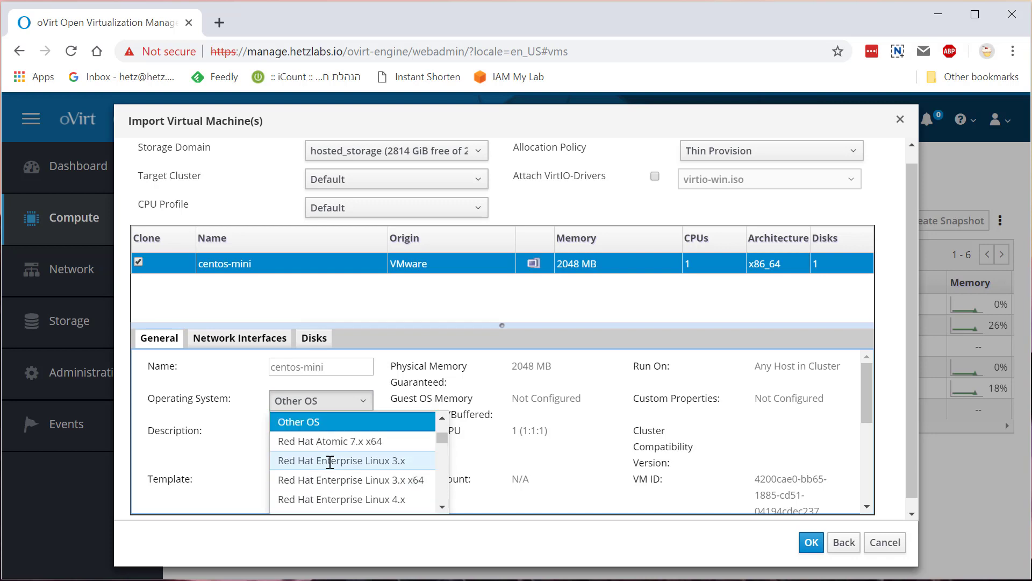
{"action": "scroll", "coordinate": [328, 467], "scroll_direction": "down", "scroll_amount": 3}
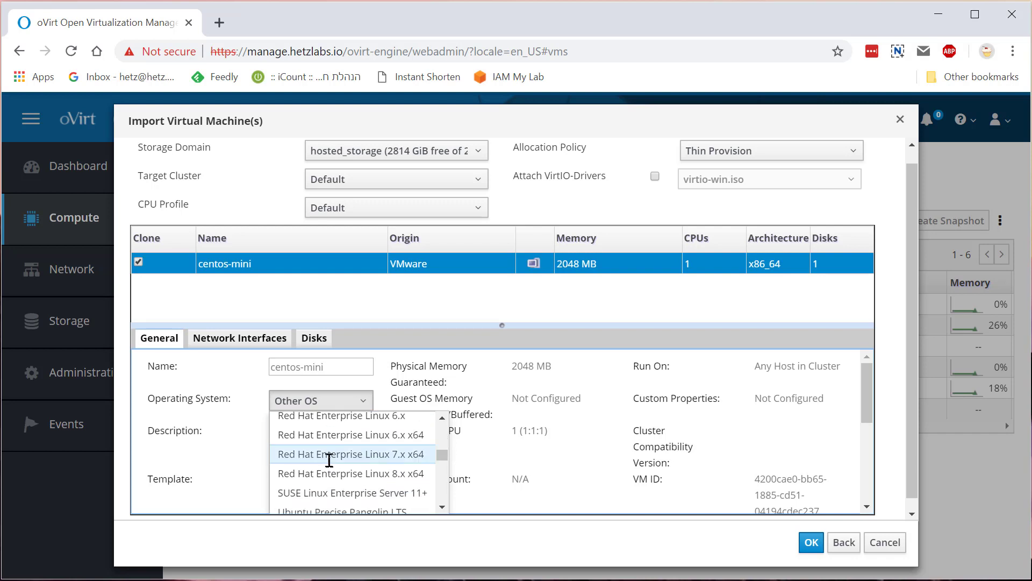
{"action": "left_click", "coordinate": [330, 457]}
{"action": "scroll", "coordinate": [335, 468], "scroll_direction": "down", "scroll_amount": 3}
{"action": "scroll", "coordinate": [337, 469], "scroll_direction": "up", "scroll_amount": 3}
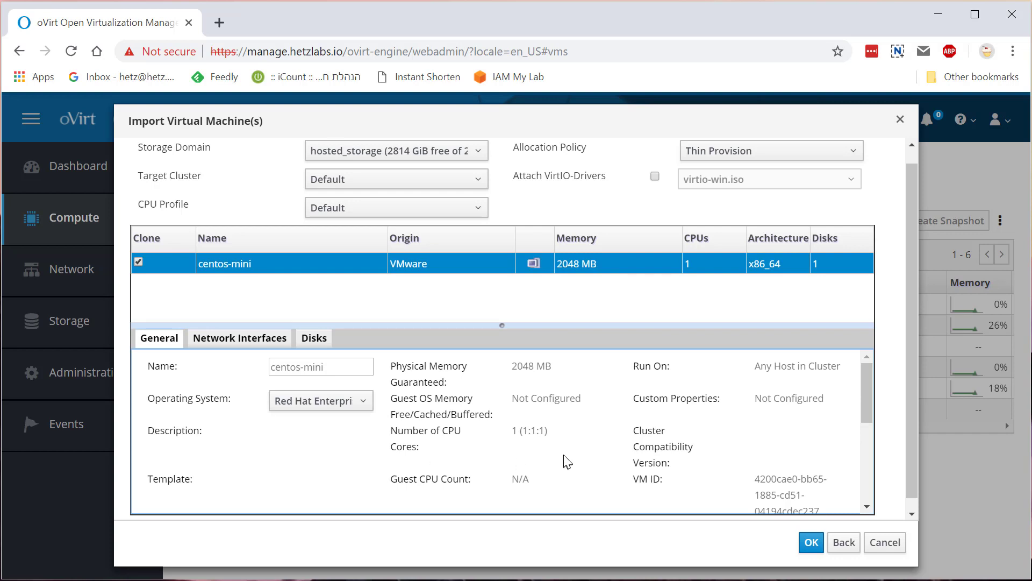
{"action": "scroll", "coordinate": [593, 461], "scroll_direction": "down", "scroll_amount": 3}
{"action": "scroll", "coordinate": [593, 461], "scroll_direction": "up", "scroll_amount": 3}
Keep nic1 on the ovirtmgmt network and profile, start the import, and select centos-mini
{"action": "left_click", "coordinate": [248, 344]}
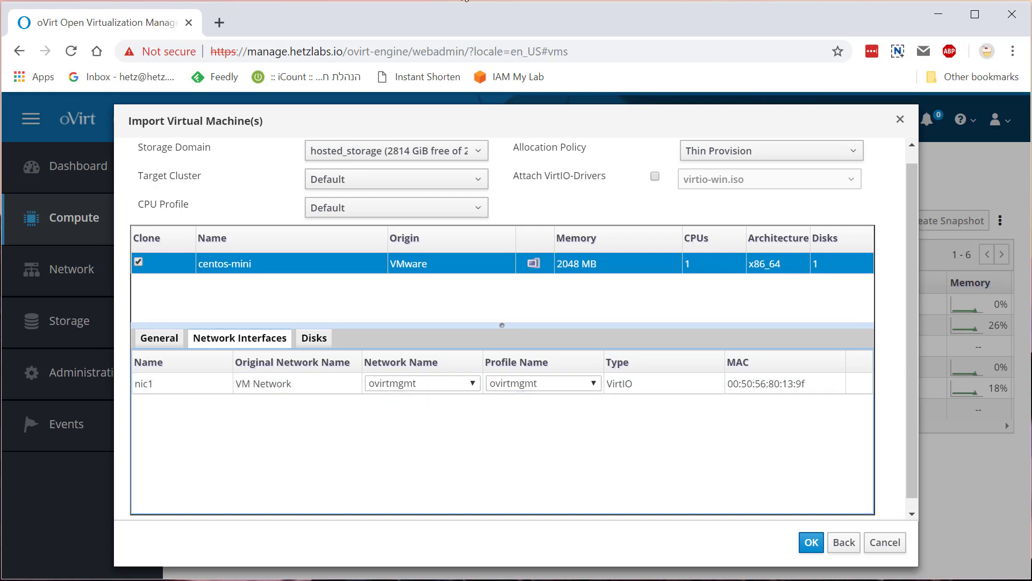
{"action": "left_click", "coordinate": [426, 383]}
{"action": "left_click", "coordinate": [426, 383]}
{"action": "left_click", "coordinate": [503, 381]}
{"action": "left_click", "coordinate": [504, 381]}
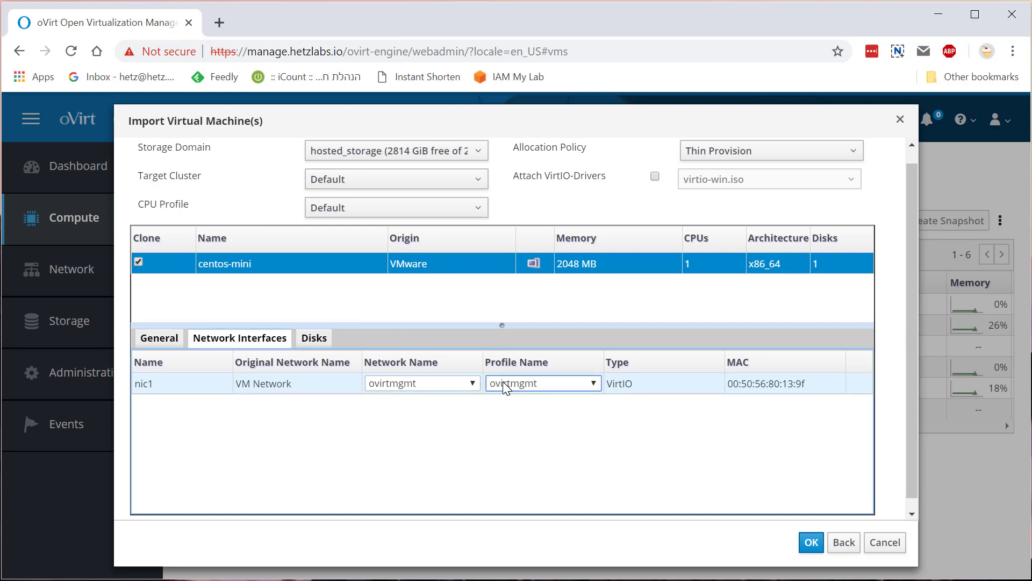
{"action": "right_click", "coordinate": [503, 383]}
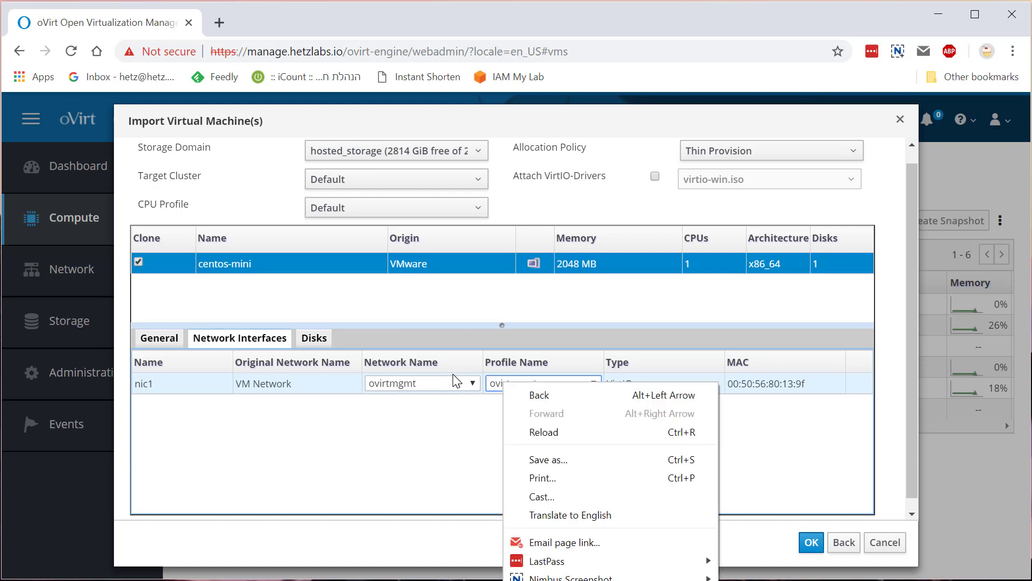
{"action": "left_click", "coordinate": [455, 431]}
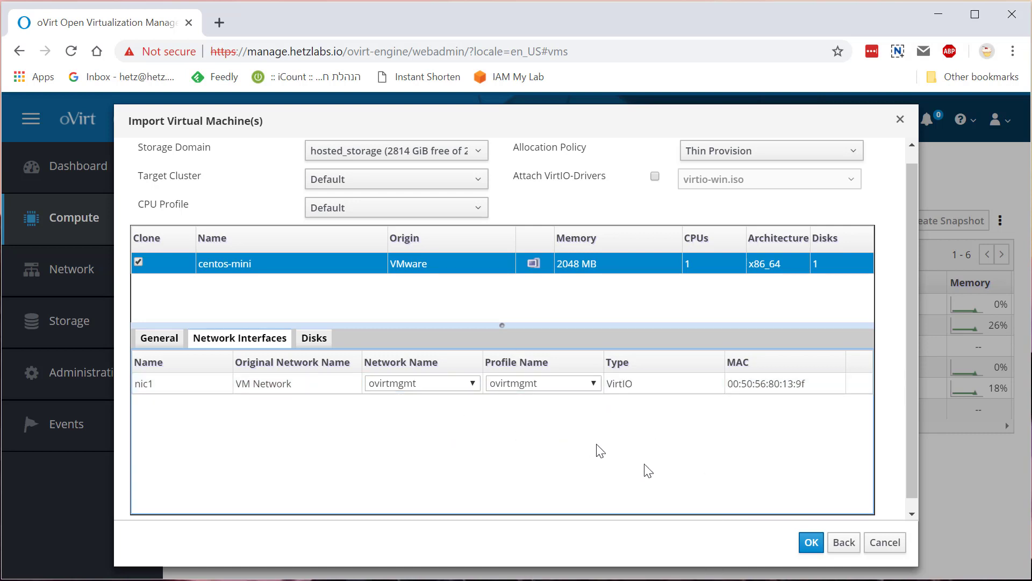
{"action": "left_click", "coordinate": [811, 543]}
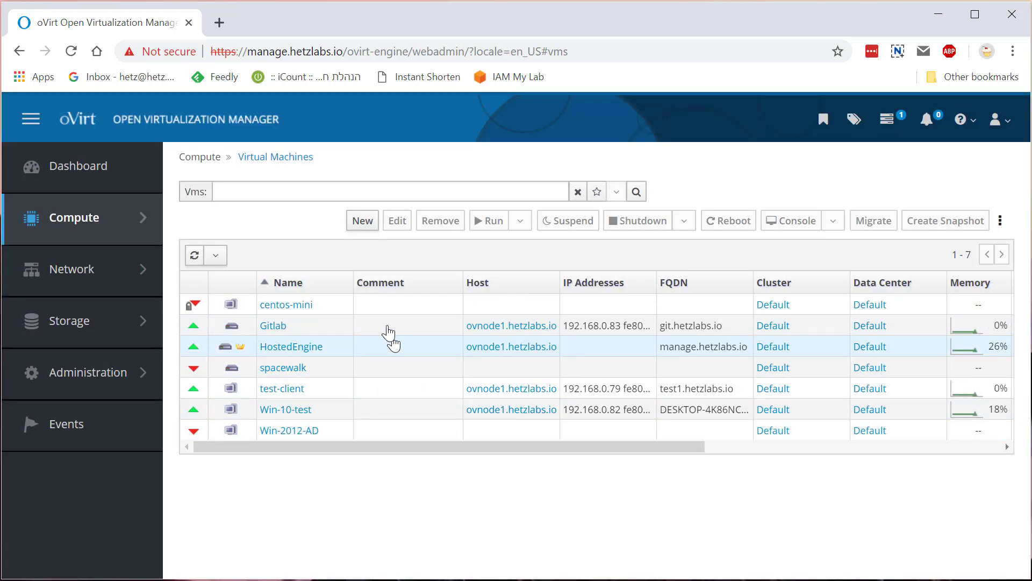
{"action": "left_click", "coordinate": [374, 310]}
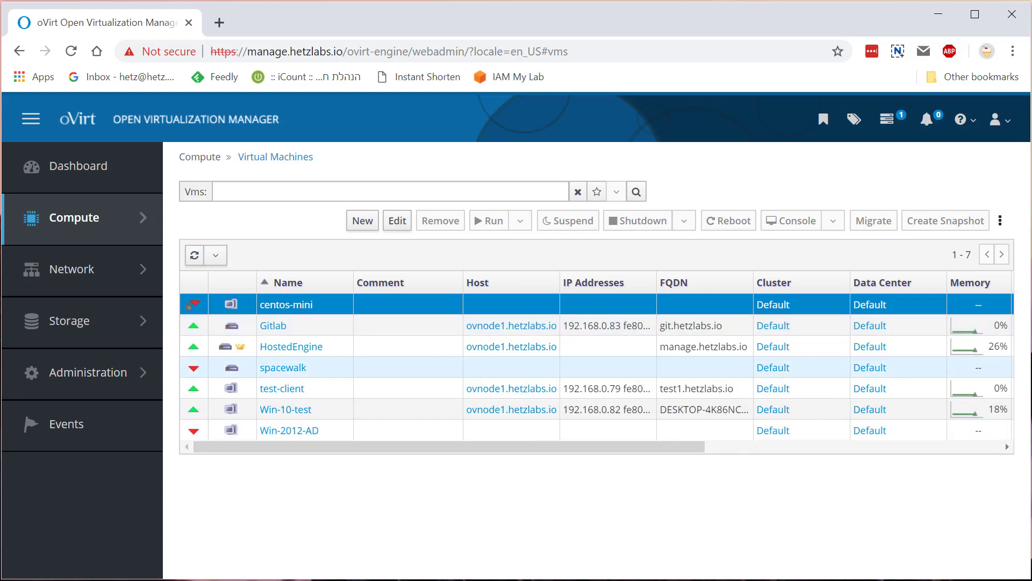
{"action": "left_click", "coordinate": [892, 130]}
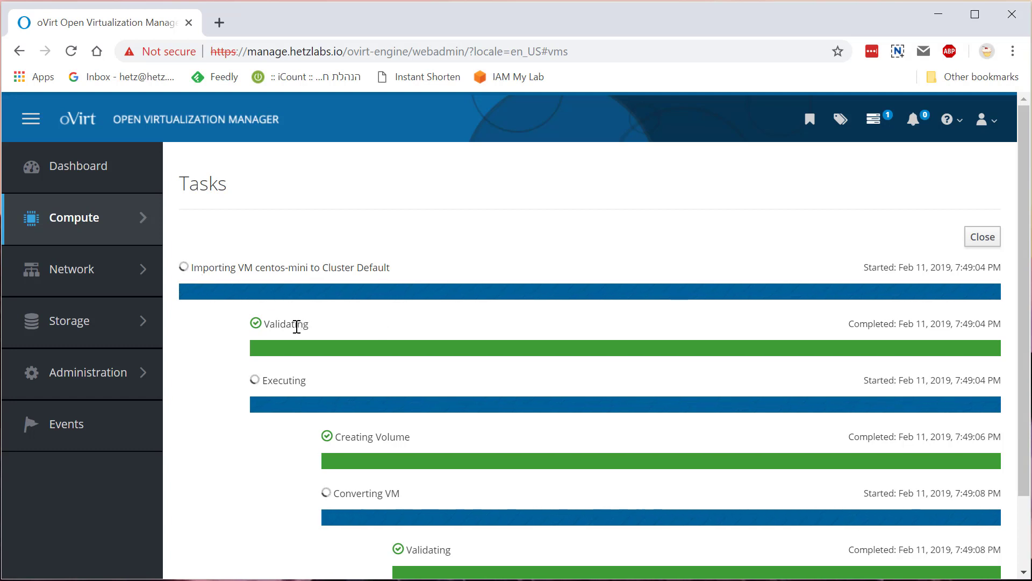
{"action": "scroll", "coordinate": [323, 403], "scroll_direction": "down", "scroll_amount": 1}
{"action": "scroll", "coordinate": [322, 404], "scroll_direction": "down", "scroll_amount": 1}
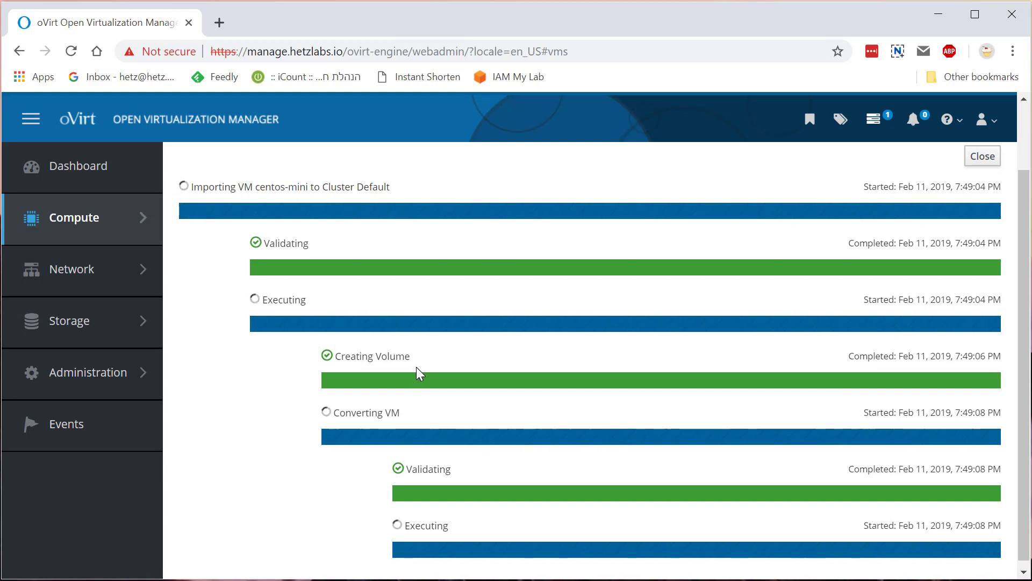
{"action": "scroll", "coordinate": [416, 367], "scroll_direction": "down", "scroll_amount": 1}
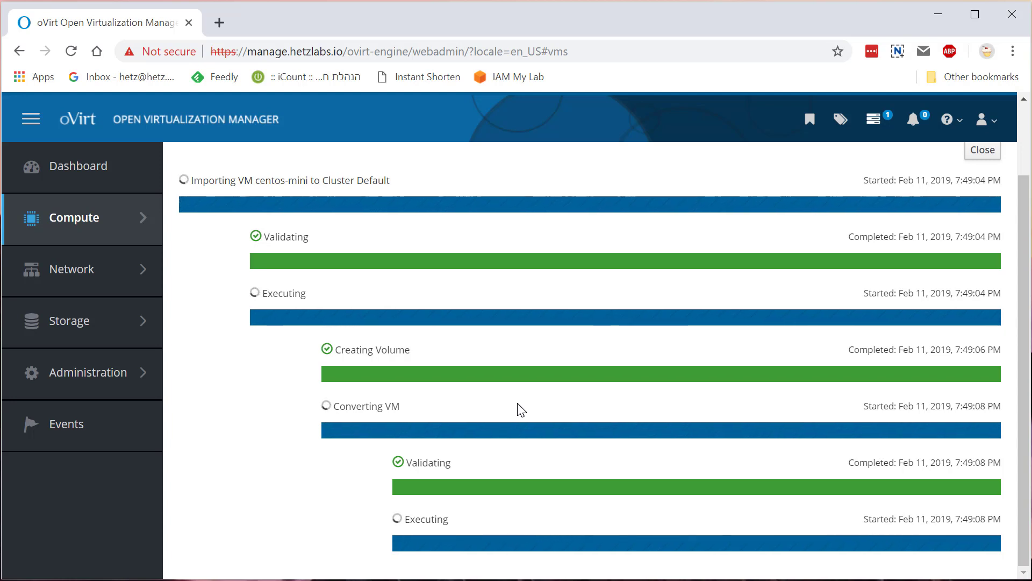
Check centos-mini's Status in the VM table, then review and refresh today's error events
{"action": "left_click", "coordinate": [989, 153]}
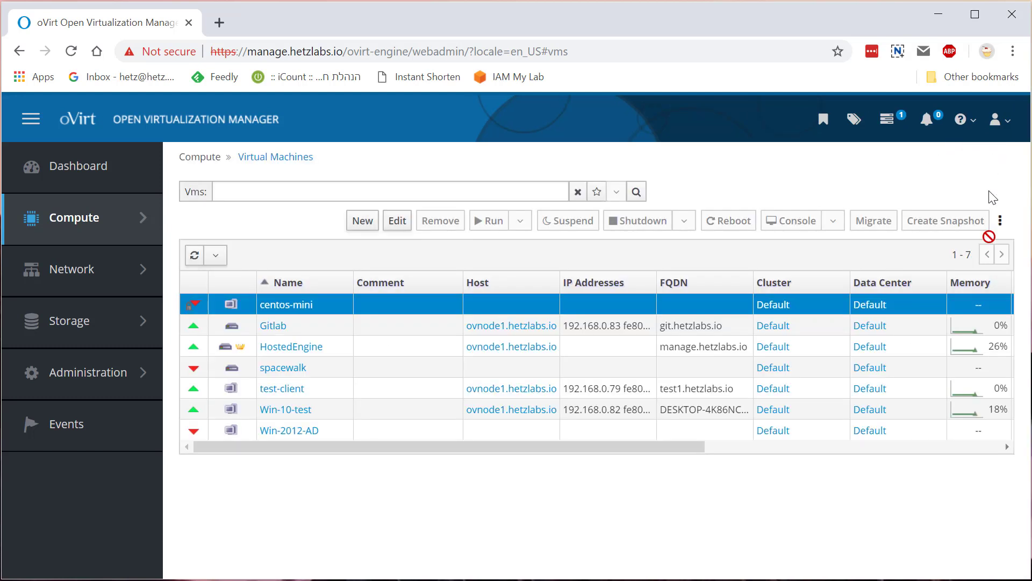
{"action": "left_click_drag", "start_coordinate": [692, 446], "coordinate": [973, 473]}
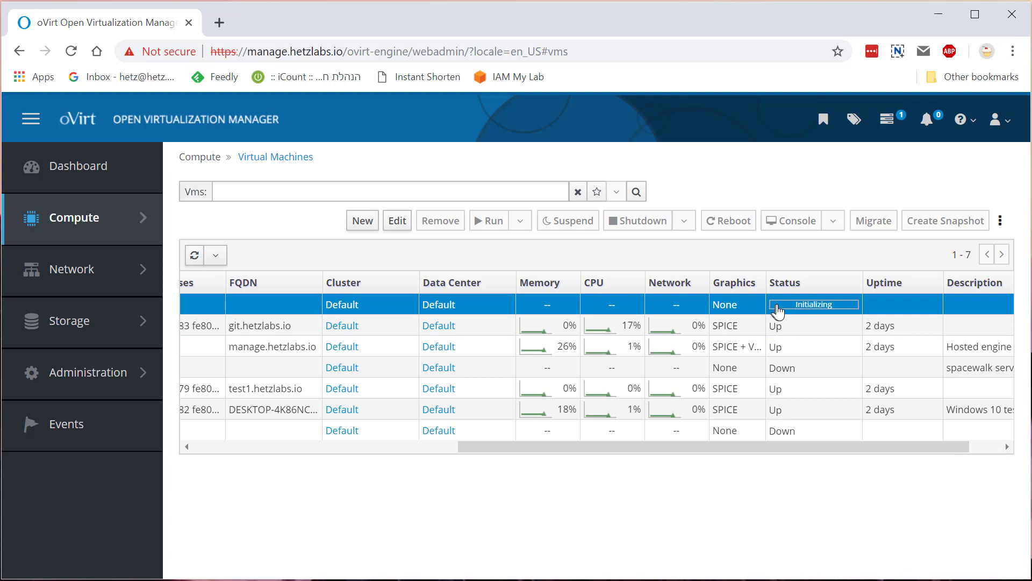
{"action": "left_click", "coordinate": [123, 415]}
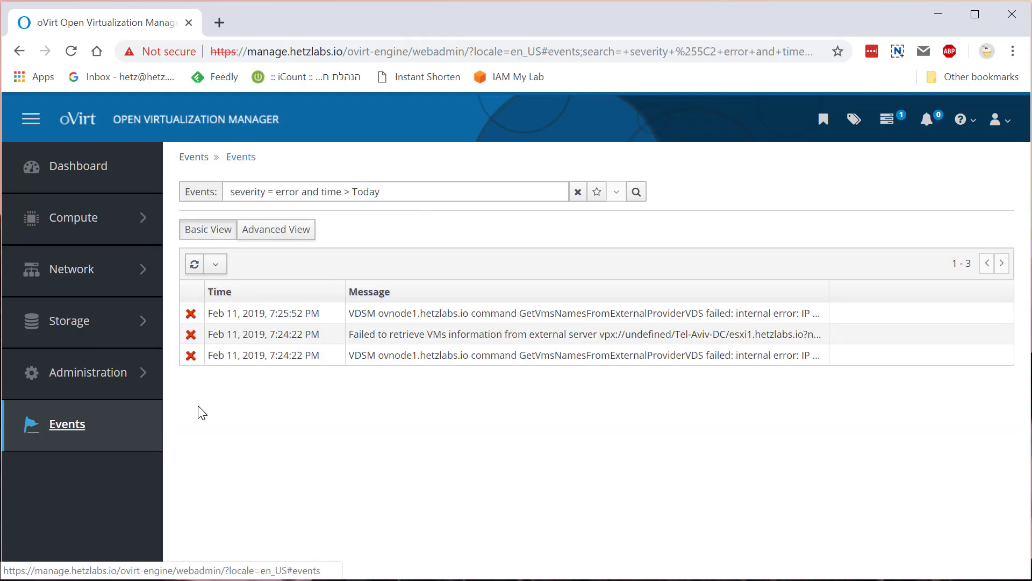
{"action": "left_click", "coordinate": [235, 318]}
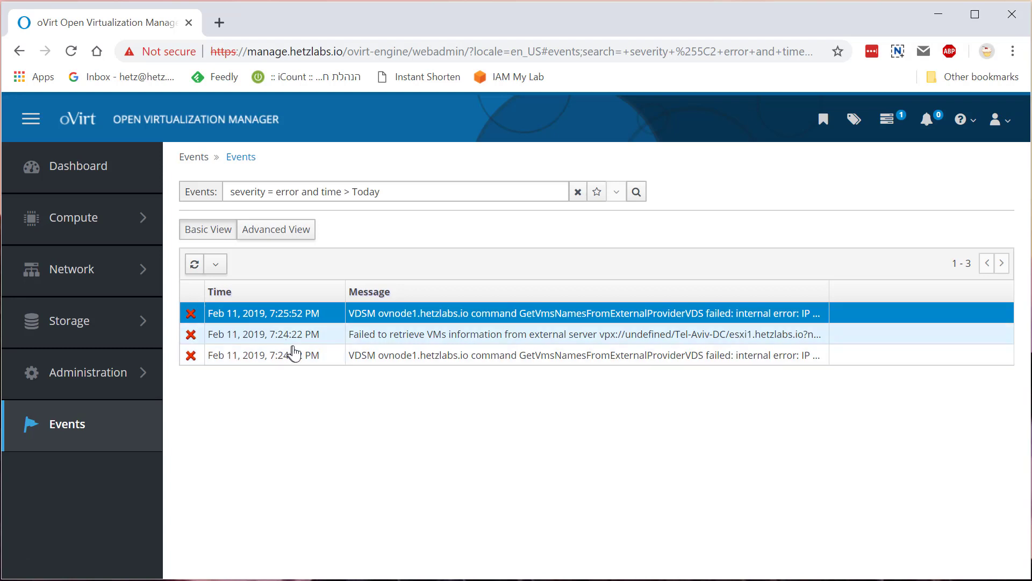
{"action": "left_click", "coordinate": [196, 269]}
Return to the Virtual Machines list, scroll back to the Name column, and open centos-mini's context menu
{"action": "mouse_move", "coordinate": [105, 244]}
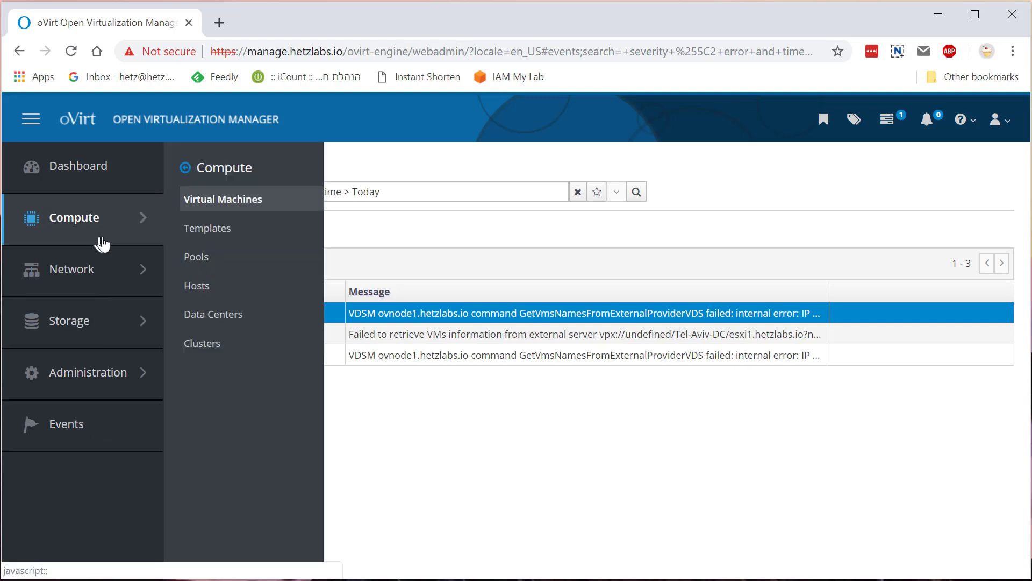
{"action": "left_click", "coordinate": [228, 207]}
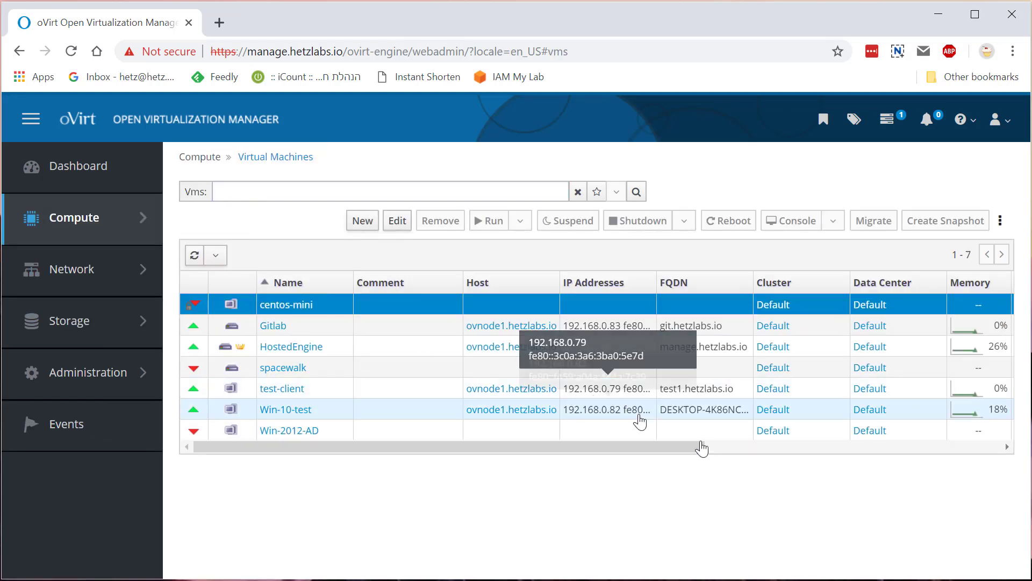
{"action": "left_click", "coordinate": [749, 448]}
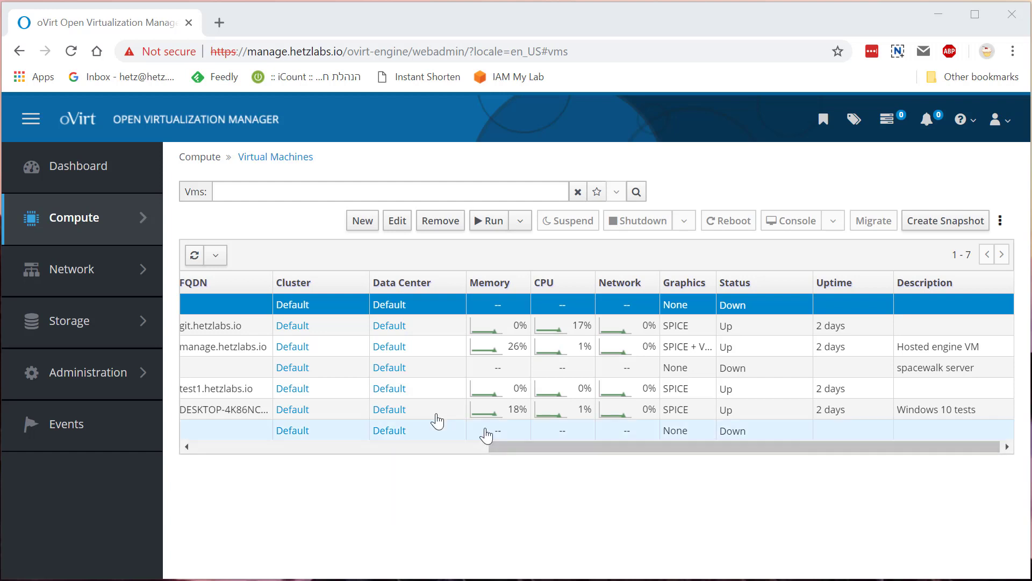
{"action": "left_click", "coordinate": [360, 446]}
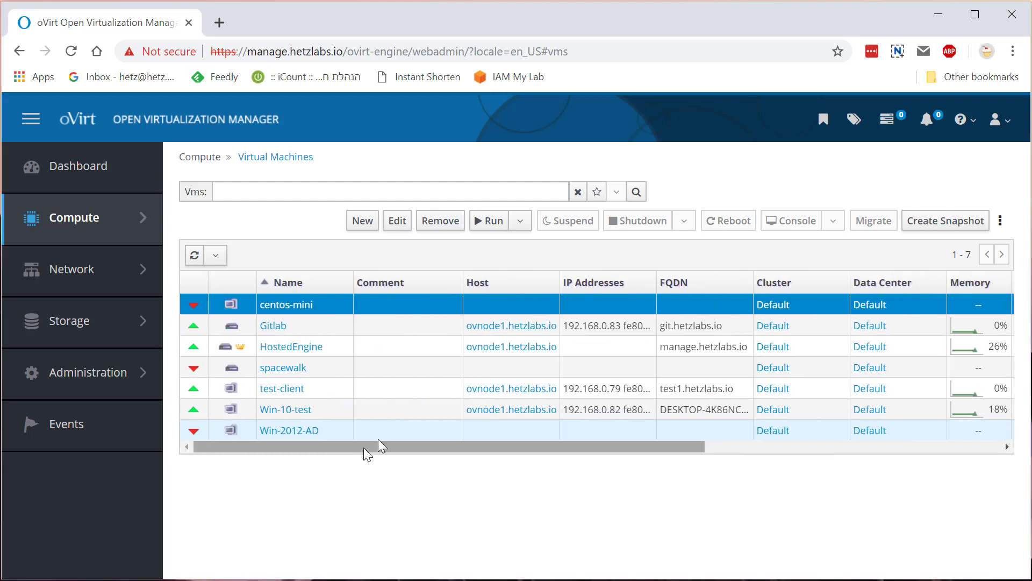
{"action": "right_click", "coordinate": [313, 305]}
Edit centos-mini to be optimized for Server with the description 'CemtOS Mini test'
{"action": "left_click", "coordinate": [329, 335]}
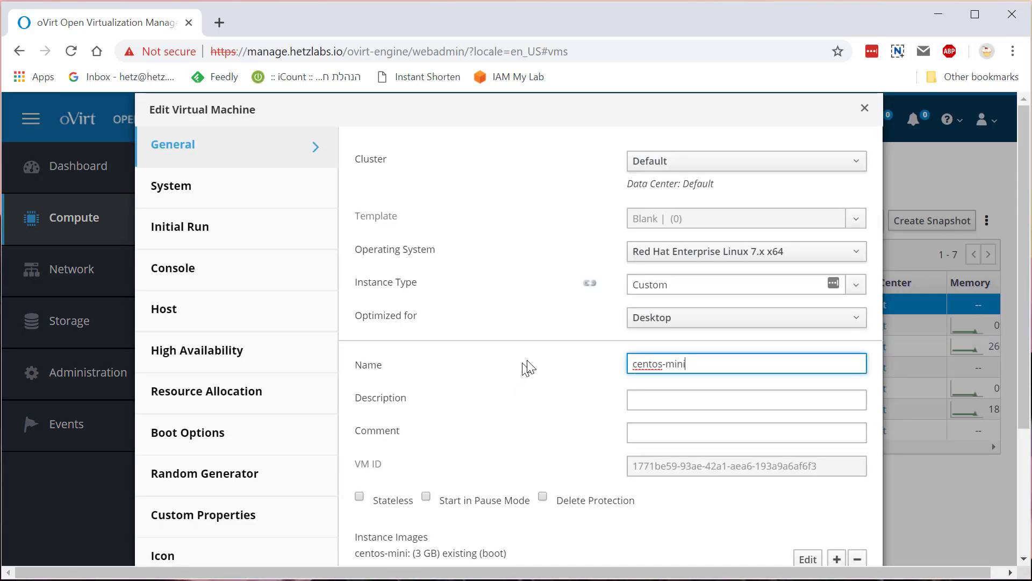
{"action": "left_click", "coordinate": [676, 323]}
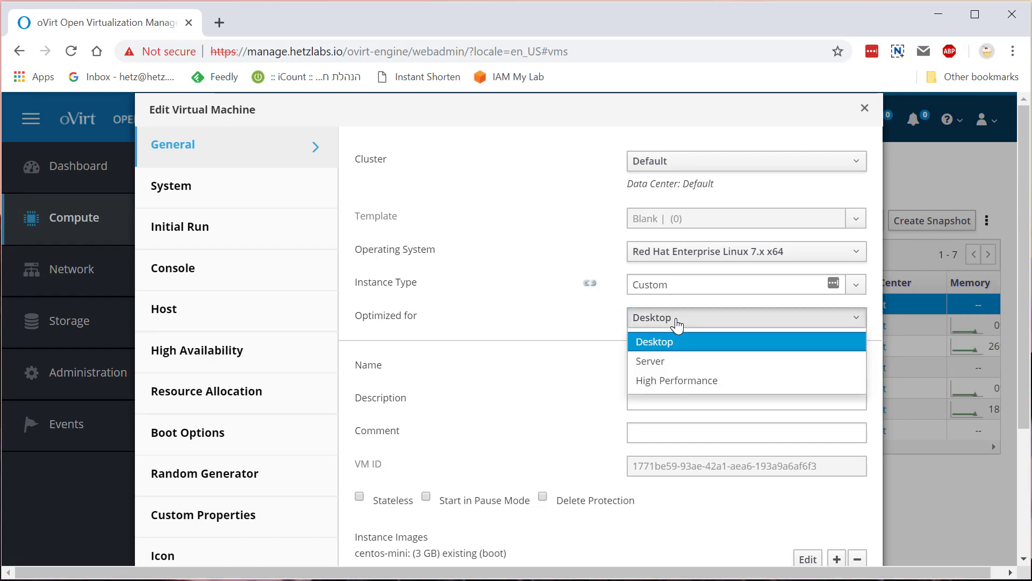
{"action": "left_click", "coordinate": [670, 362]}
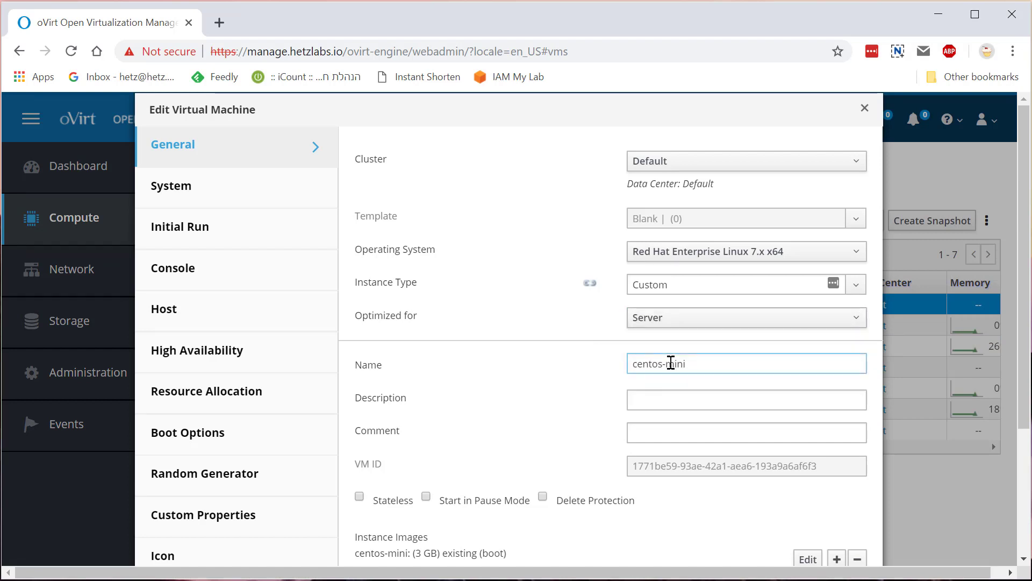
{"action": "scroll", "coordinate": [596, 395], "scroll_direction": "down", "scroll_amount": 3}
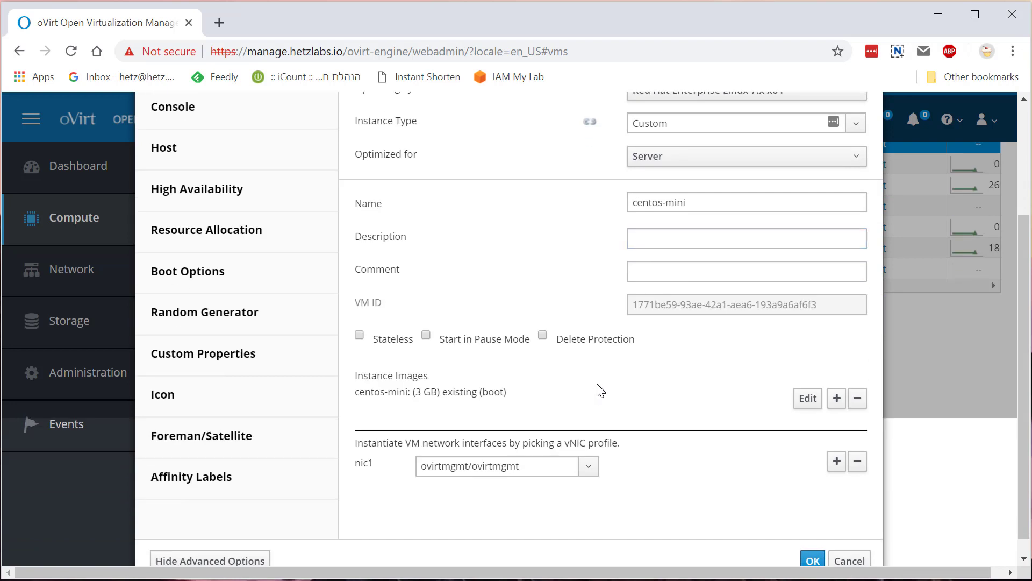
{"action": "left_click", "coordinate": [650, 238]}
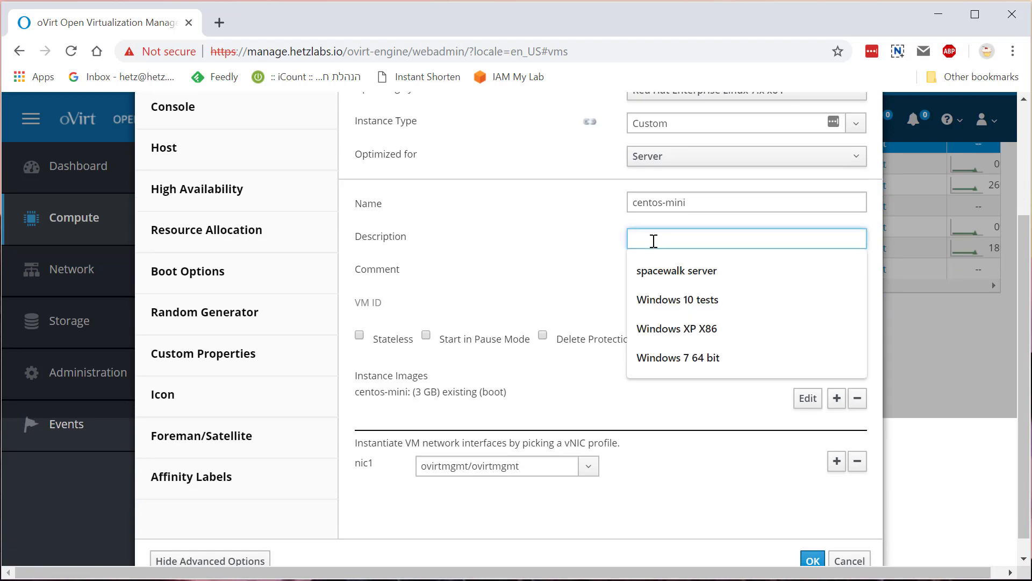
{"action": "type", "text": "CentPS"}
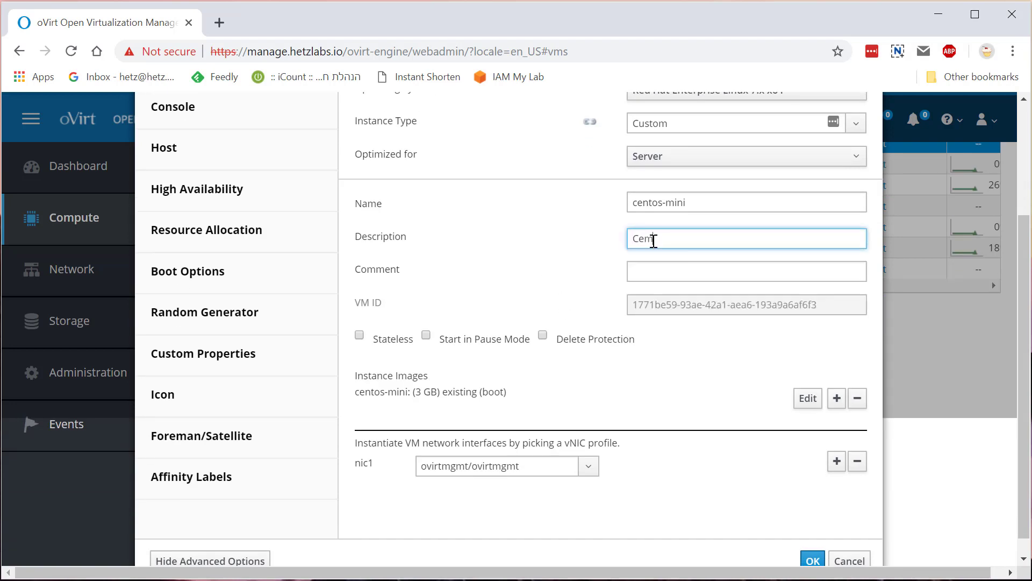
{"action": "key", "text": "BackSpace"}
{"action": "key", "text": "BackSpace"}
{"action": "key", "text": "BackSpace"}
{"action": "type", "text": "OS Mini test"}
{"action": "scroll", "coordinate": [662, 448], "scroll_direction": "down", "scroll_amount": 2}
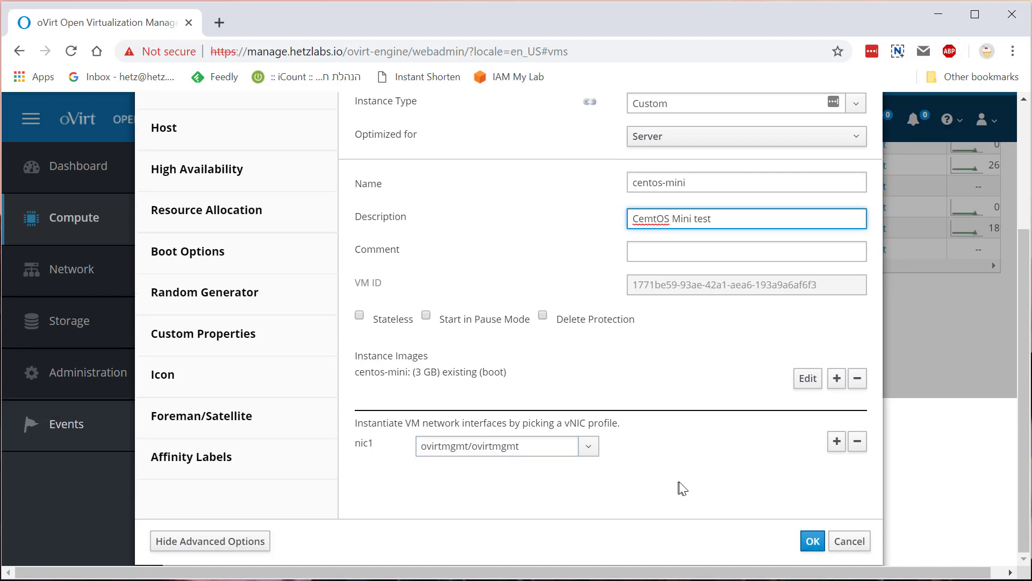
{"action": "scroll", "coordinate": [676, 411], "scroll_direction": "up", "scroll_amount": 3}
{"action": "scroll", "coordinate": [676, 413], "scroll_direction": "up", "scroll_amount": 2}
On the System tab, set Hardware Clock Time Offset to (GMT+02:00) Israel Standard Time
{"action": "left_click", "coordinate": [234, 184]}
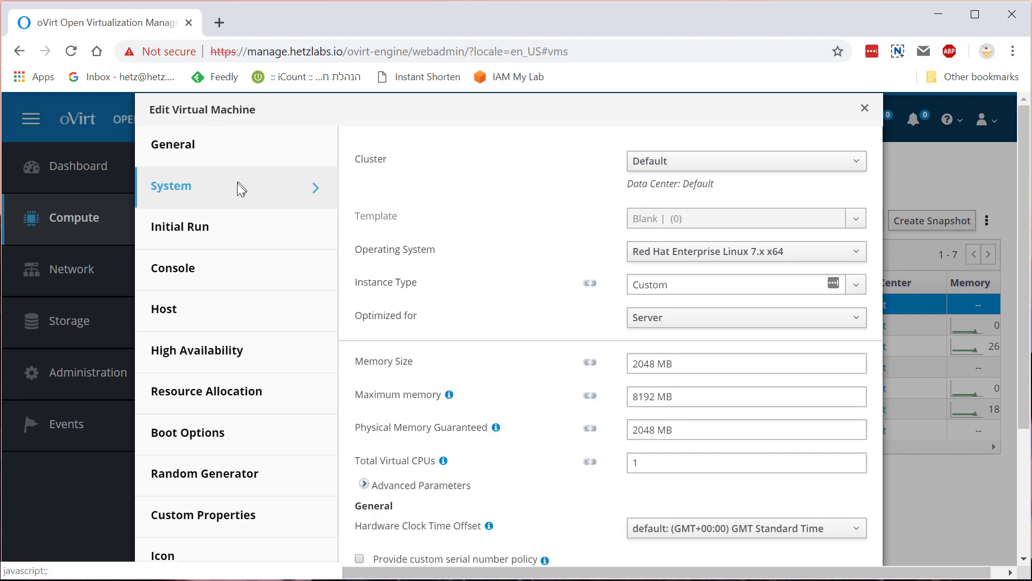
{"action": "left_click", "coordinate": [753, 534]}
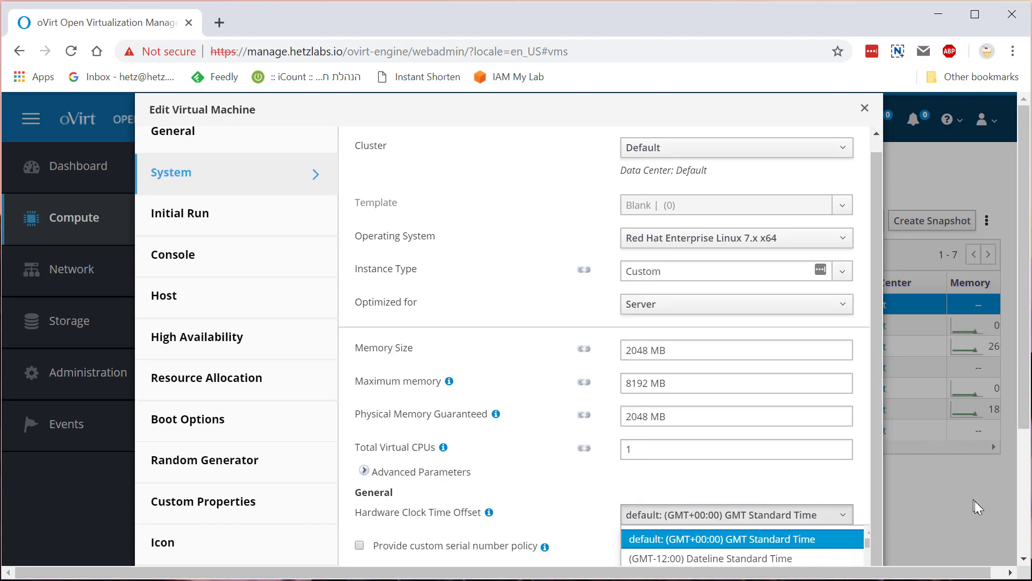
{"action": "scroll", "coordinate": [1019, 505], "scroll_direction": "down", "scroll_amount": 3}
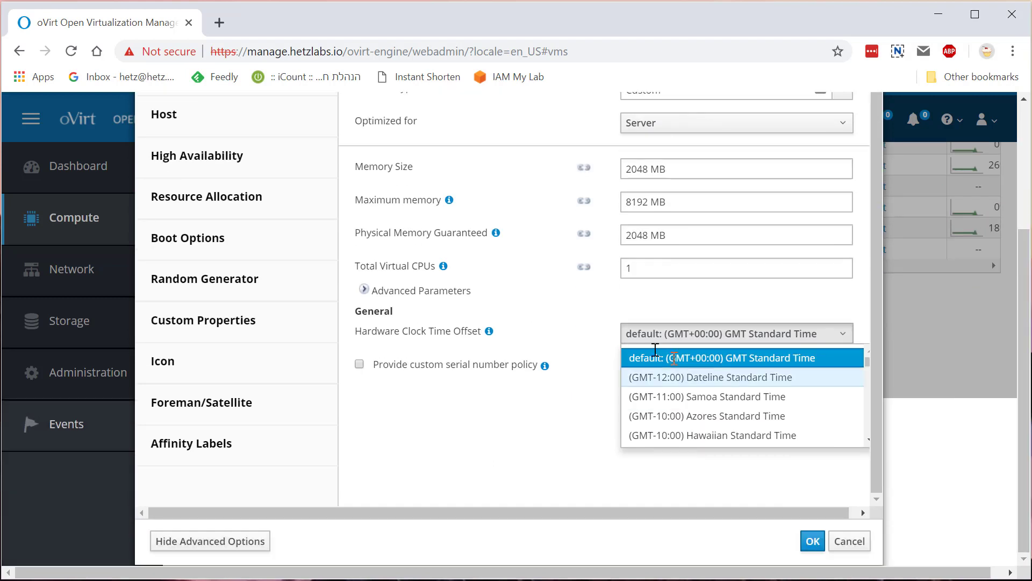
{"action": "scroll", "coordinate": [709, 396], "scroll_direction": "down", "scroll_amount": 12}
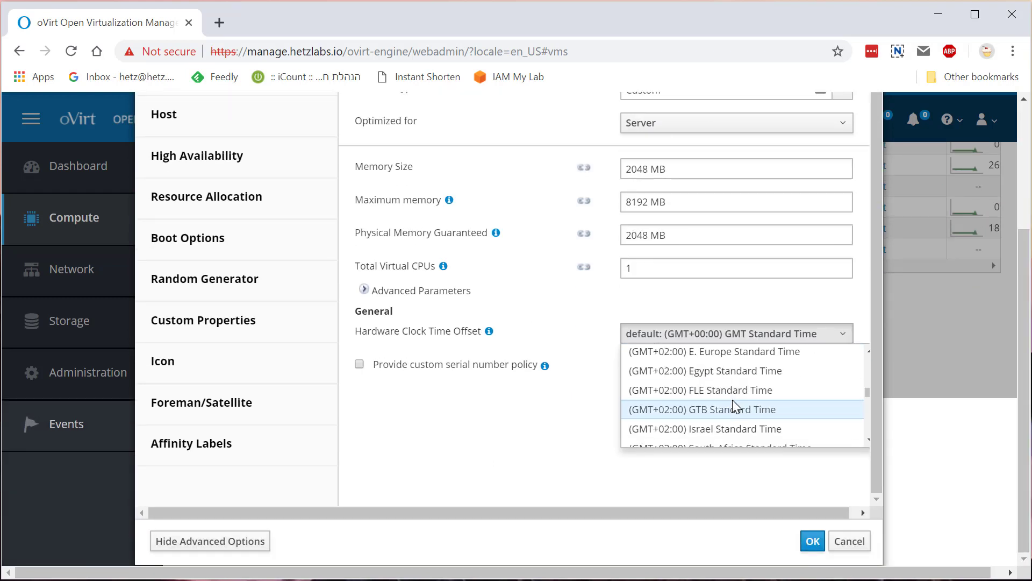
{"action": "scroll", "coordinate": [733, 399], "scroll_direction": "down", "scroll_amount": 4}
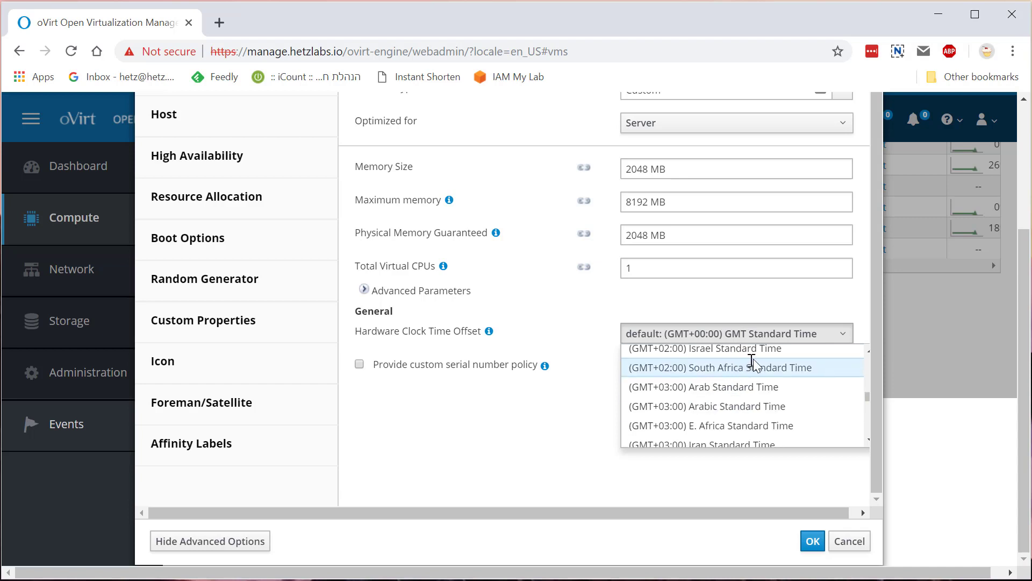
{"action": "left_click", "coordinate": [759, 348]}
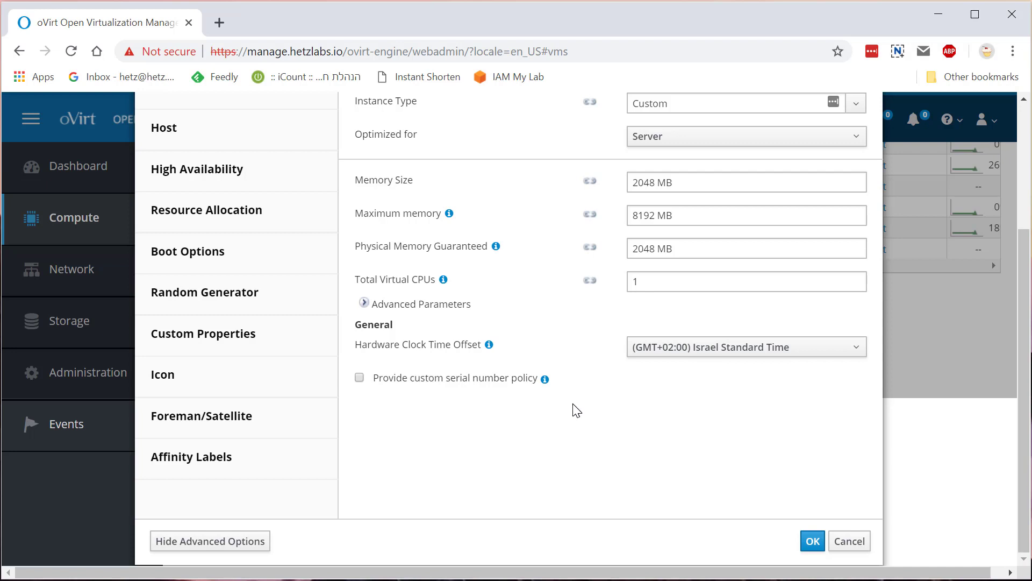
{"action": "scroll", "coordinate": [577, 410], "scroll_direction": "up", "scroll_amount": 2}
{"action": "scroll", "coordinate": [576, 410], "scroll_direction": "up", "scroll_amount": 2}
{"action": "scroll", "coordinate": [574, 410], "scroll_direction": "down", "scroll_amount": 3}
Save centos-mini's edits, start the VM, and download its console.vv file
{"action": "left_click", "coordinate": [812, 541]}
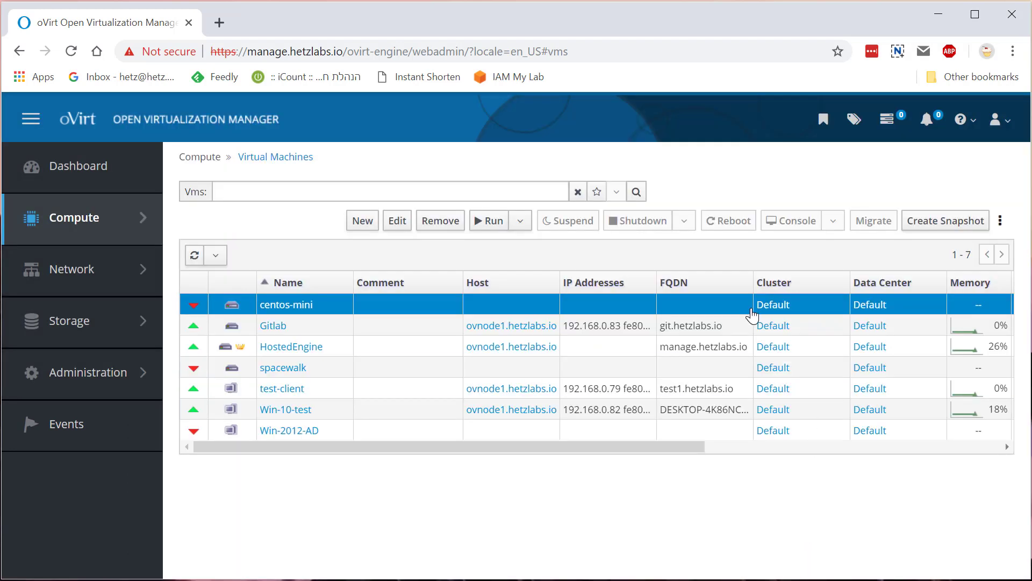
{"action": "left_click", "coordinate": [491, 231]}
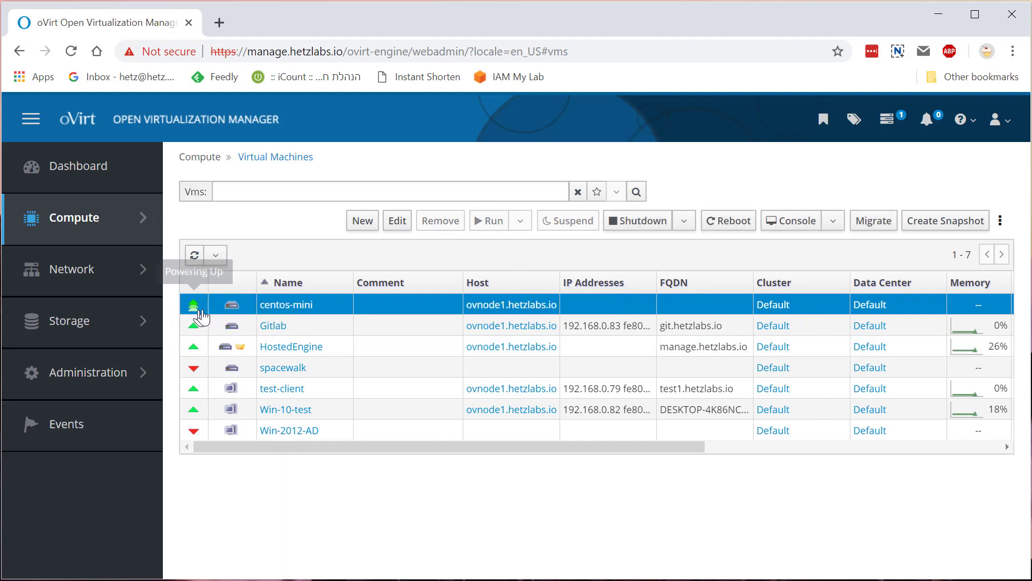
{"action": "left_click", "coordinate": [779, 227]}
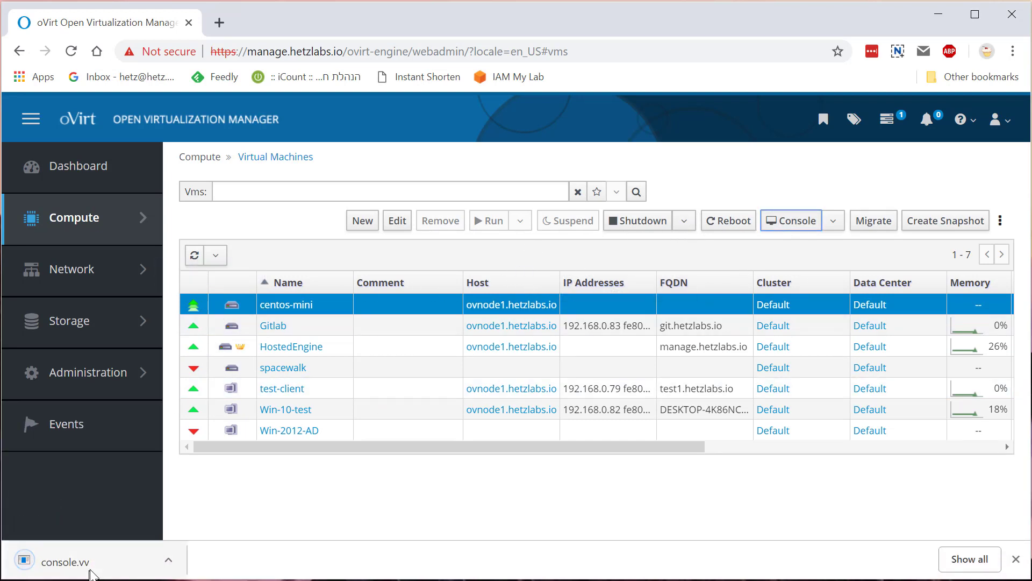
Open console.vv in Remote Viewer and log into centos-mini as root
{"action": "left_click", "coordinate": [65, 561]}
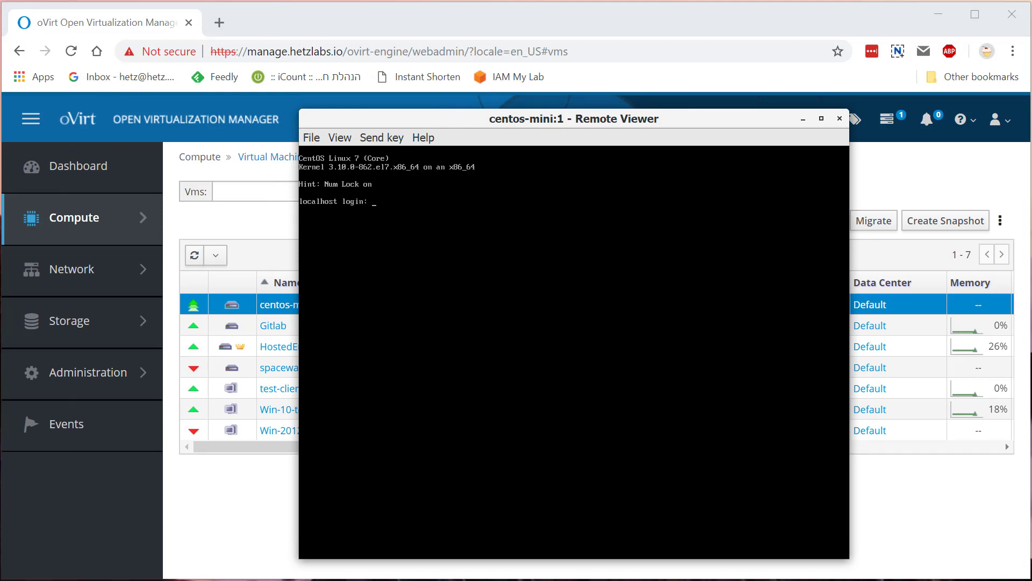
{"action": "type", "text": "root"}
{"action": "key", "text": "Return"}
{"action": "key", "text": "Return"}
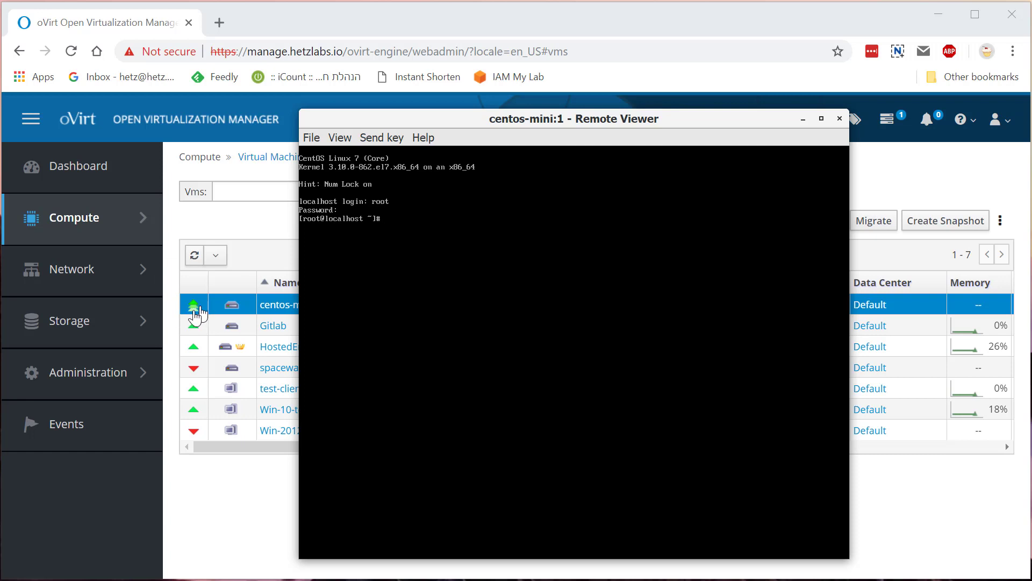
Check installed qemu packages with rpm -qa | grep qemu, then try yum install -y qemu-user-agent
{"action": "mouse_move", "coordinate": [193, 306]}
{"action": "type", "text": "rpm -qa | grep qemu"}
{"action": "key", "text": "Return"}
{"action": "type", "text": "yum install -y qemu-user-agent"}
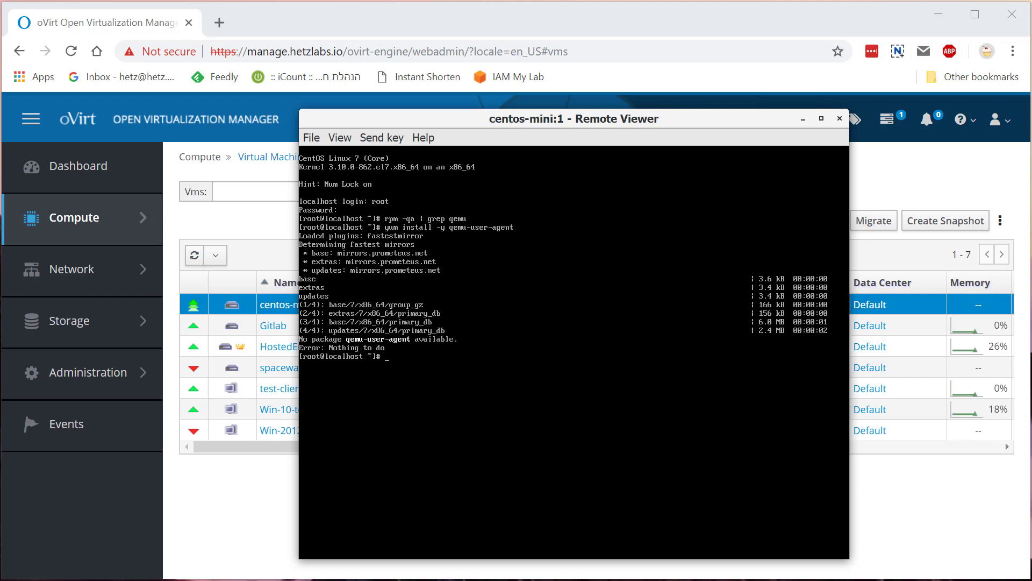
Search the repositories with yum search qemu and install qemu-guest-agent
{"action": "type", "text": "rpm"}
{"action": "key", "text": "BackSpace"}
{"action": "type", "text": "yum search qemu"}
{"action": "key", "text": "Return"}
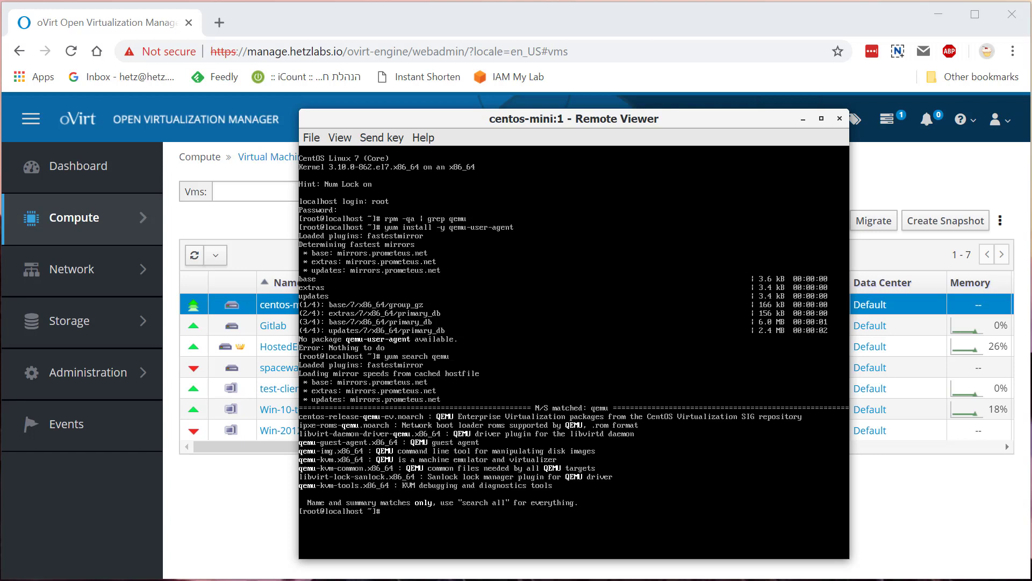
{"action": "type", "text": "yum install -y qemu-guest-agent"}
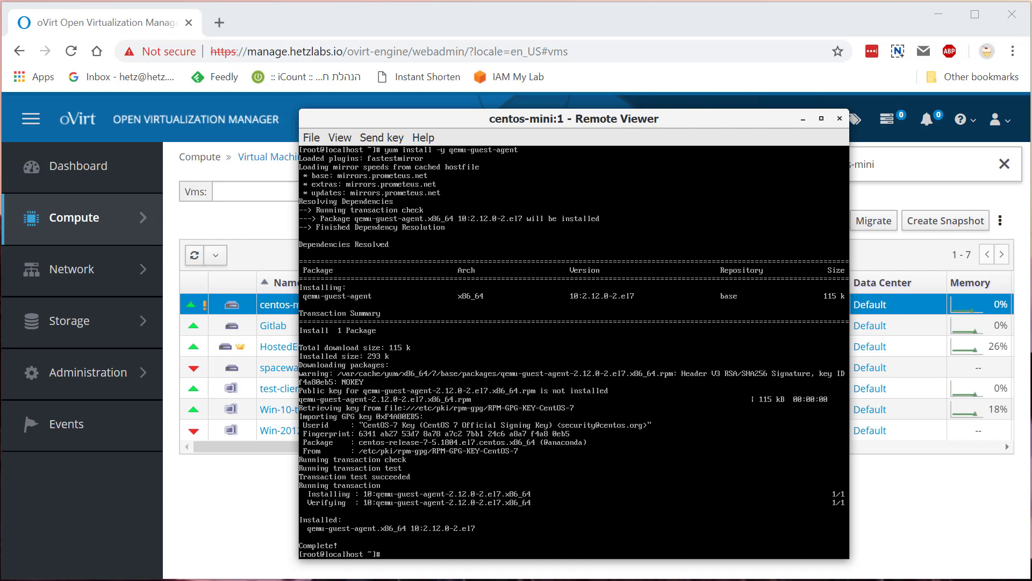
Enable and start qemu-guest-agent, confirm it is active (running), and show disk usage with df -h
{"action": "type", "text": "systemctl enable --"}
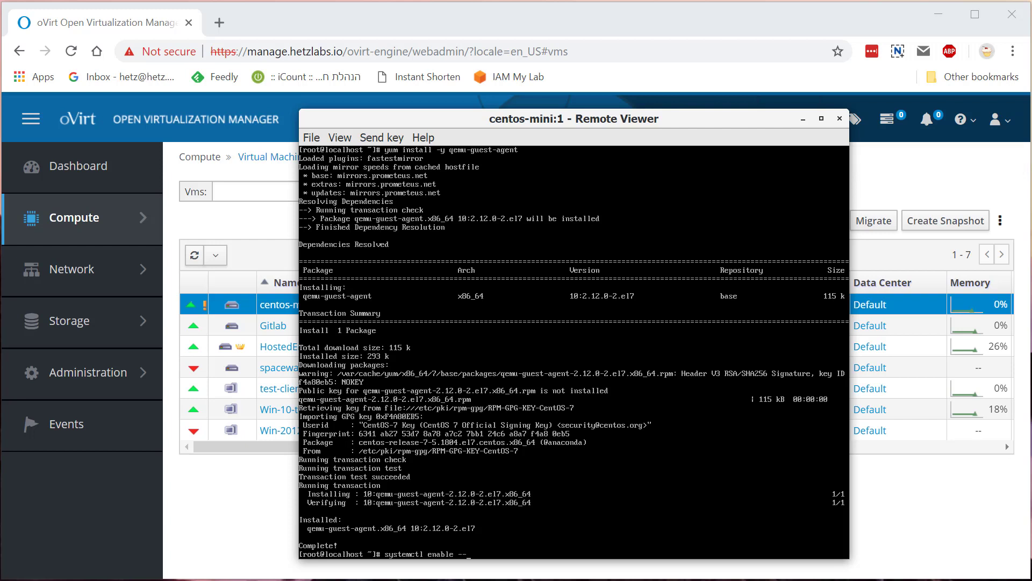
{"action": "type", "text": "now qemu-guest-agent"}
{"action": "key", "text": "Return"}
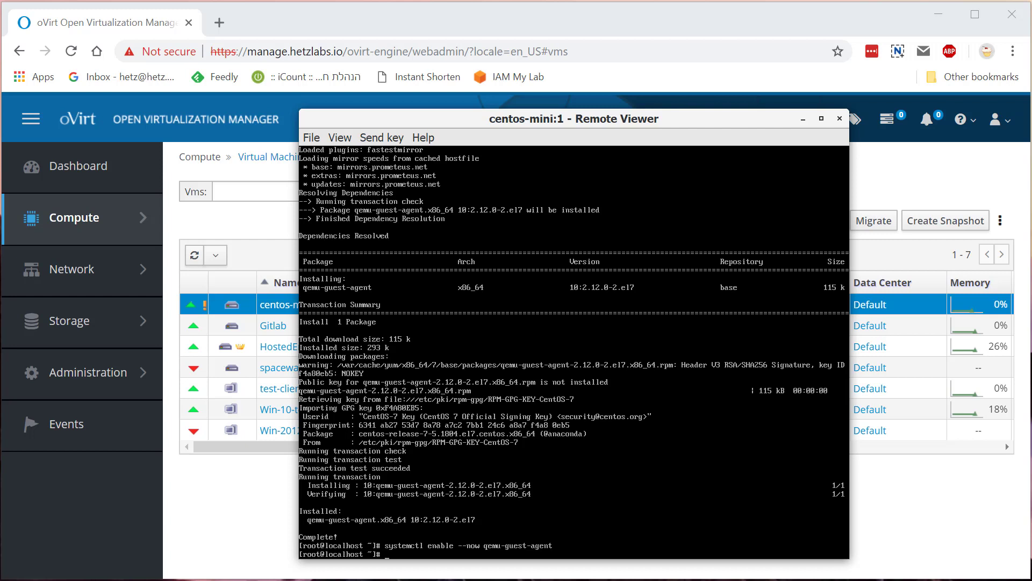
{"action": "type", "text": "systemctl status qemu-guest-agent"}
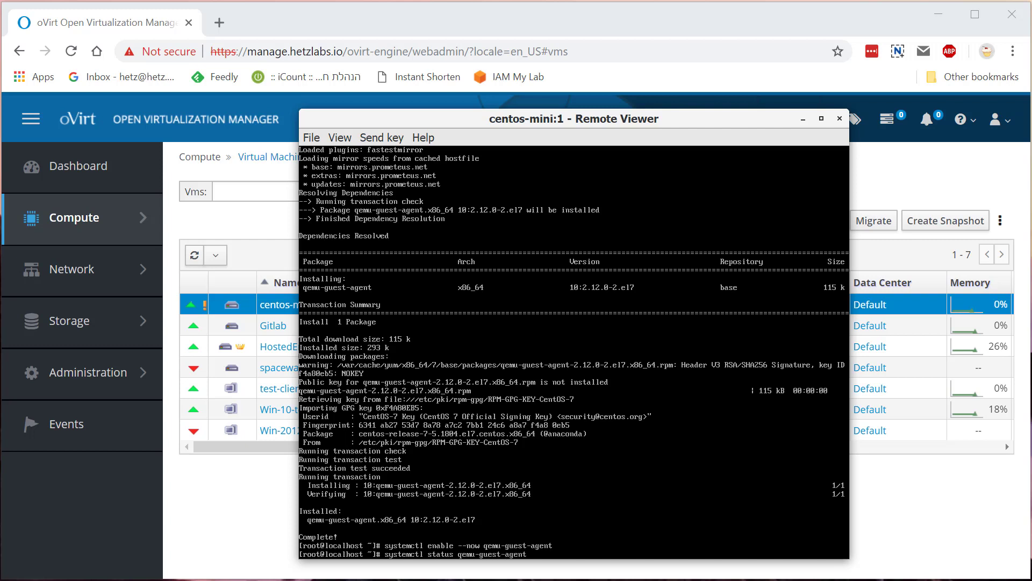
{"action": "key", "text": "Return"}
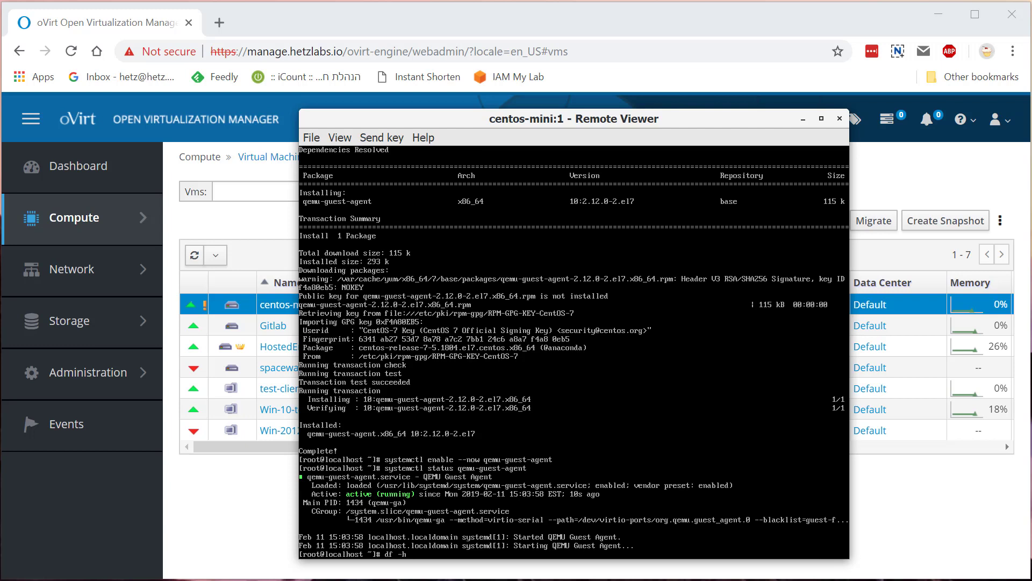
{"action": "key", "text": "Return"}
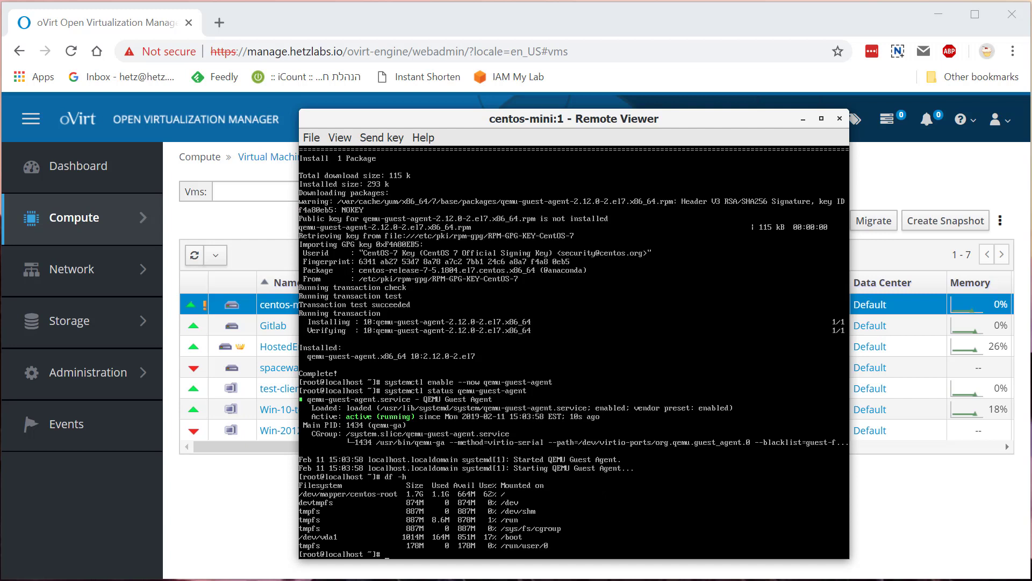